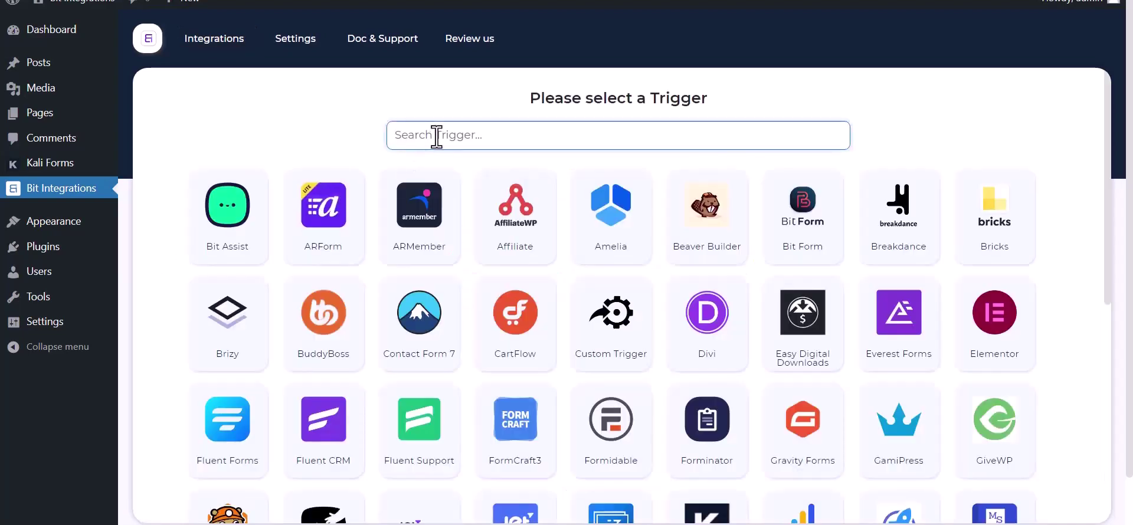
Set Kali Forms as the trigger, copy its webhook URL and start fetching test data.
text(ka)
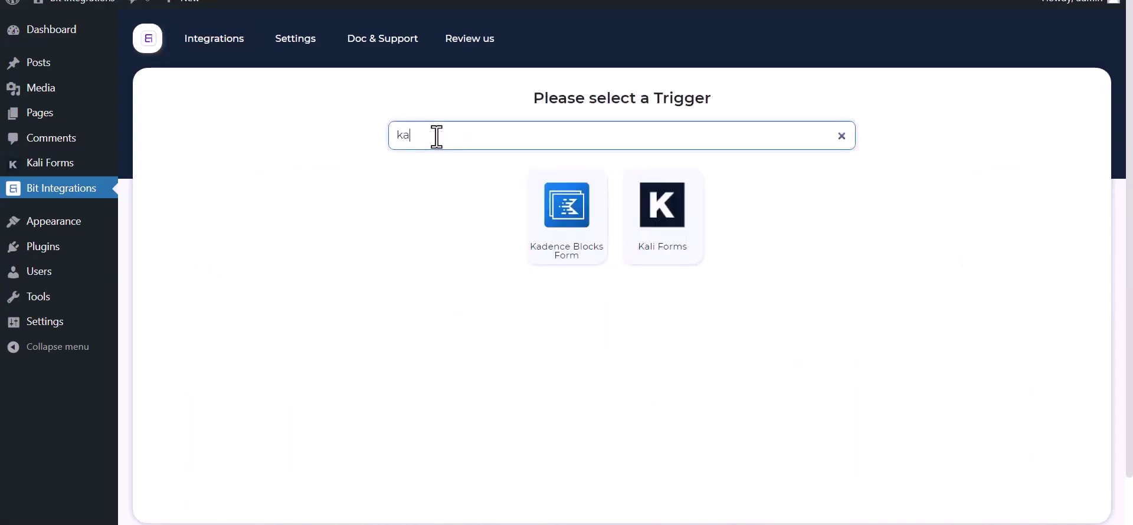
click(670, 245)
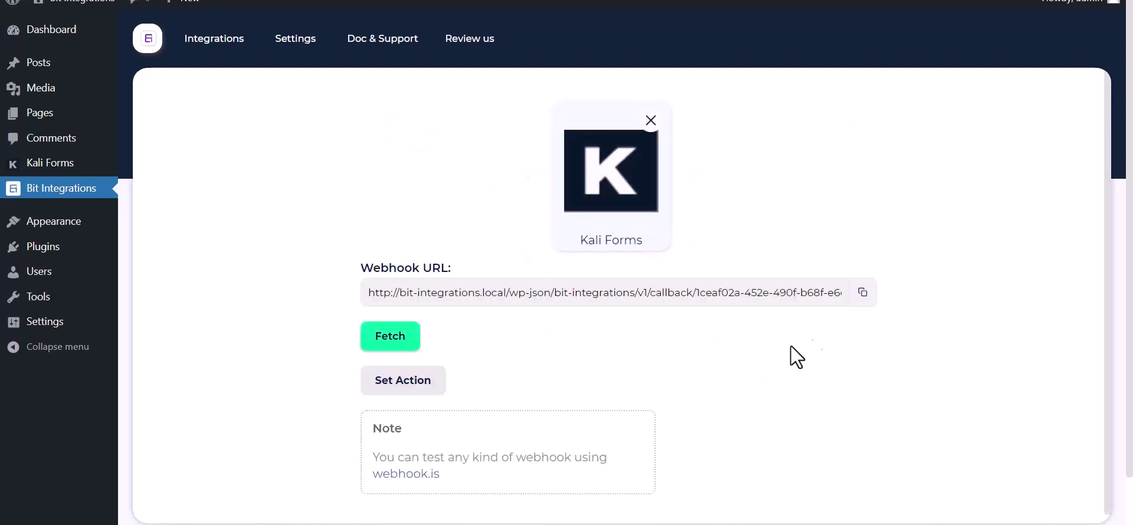
click(862, 298)
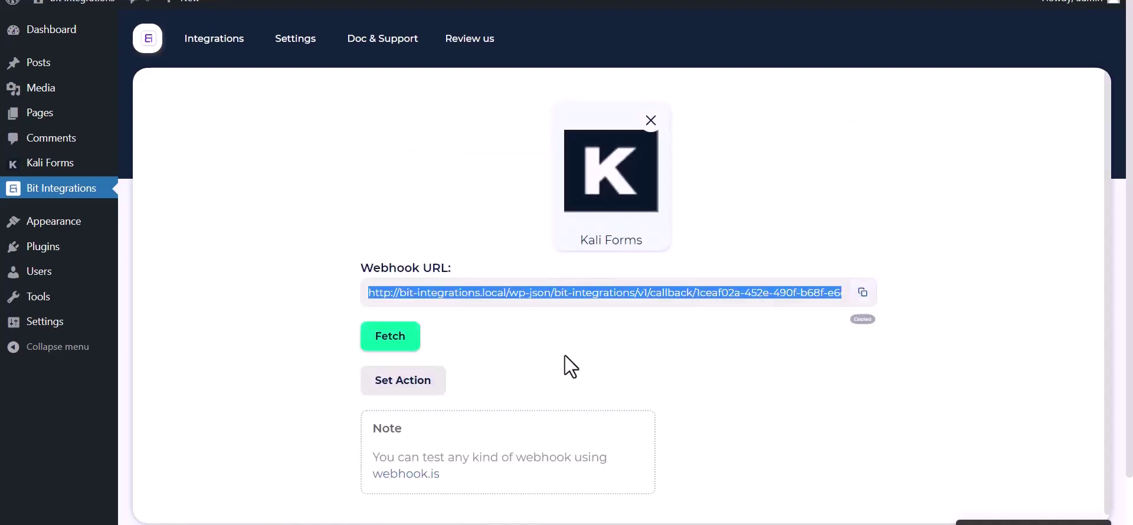
click(380, 356)
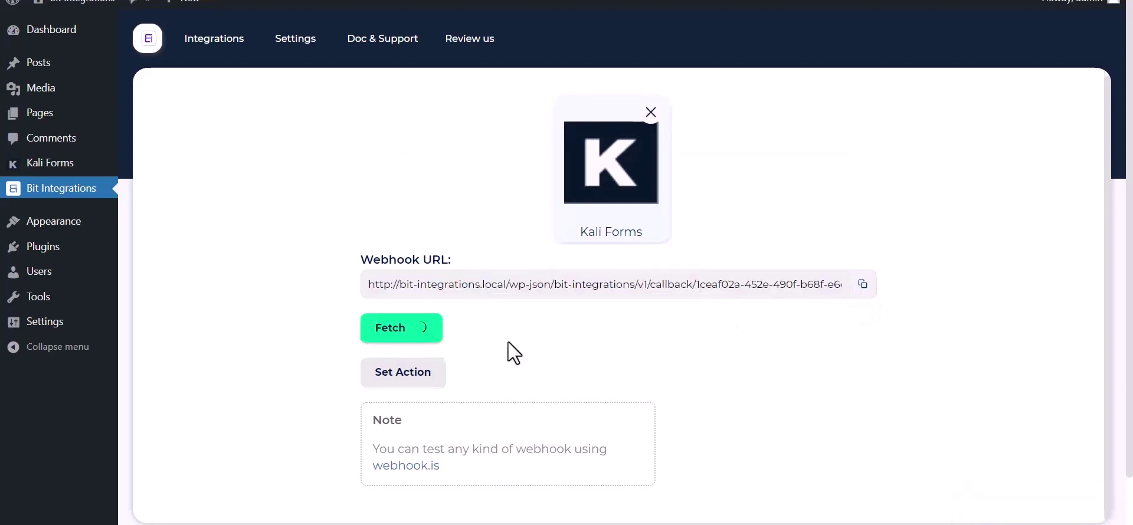
key(ctrl+Tab)
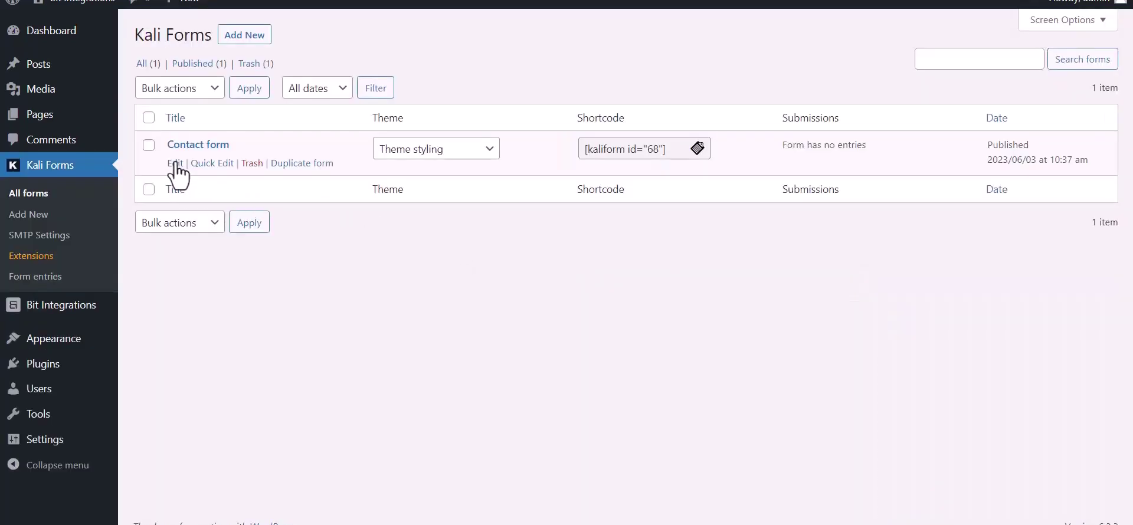
Create a webhook named 'Bit Integrations' in the Contact form's Web Hooks settings.
click(175, 164)
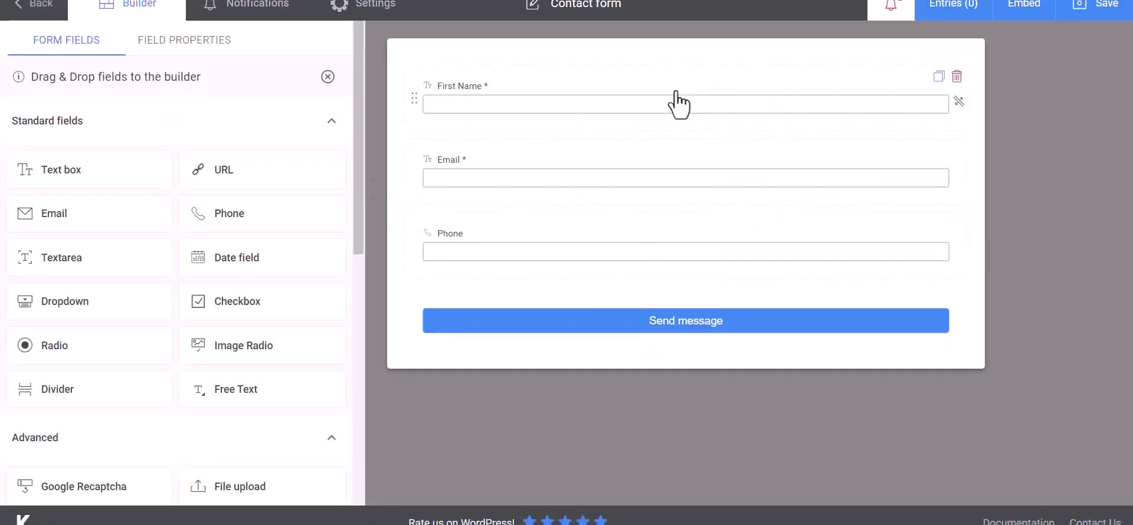
click(387, 16)
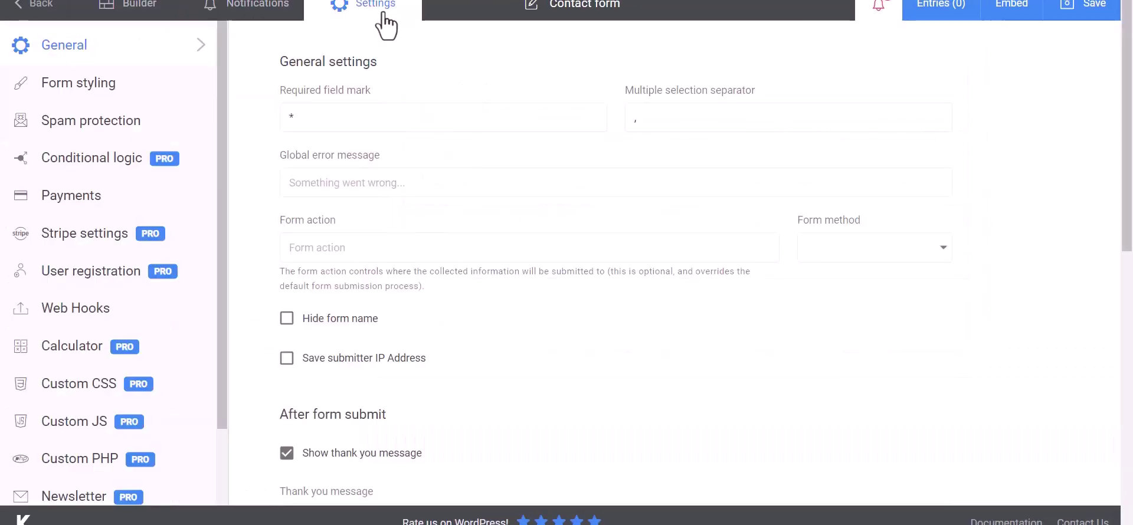
click(59, 319)
click(357, 120)
text(B)
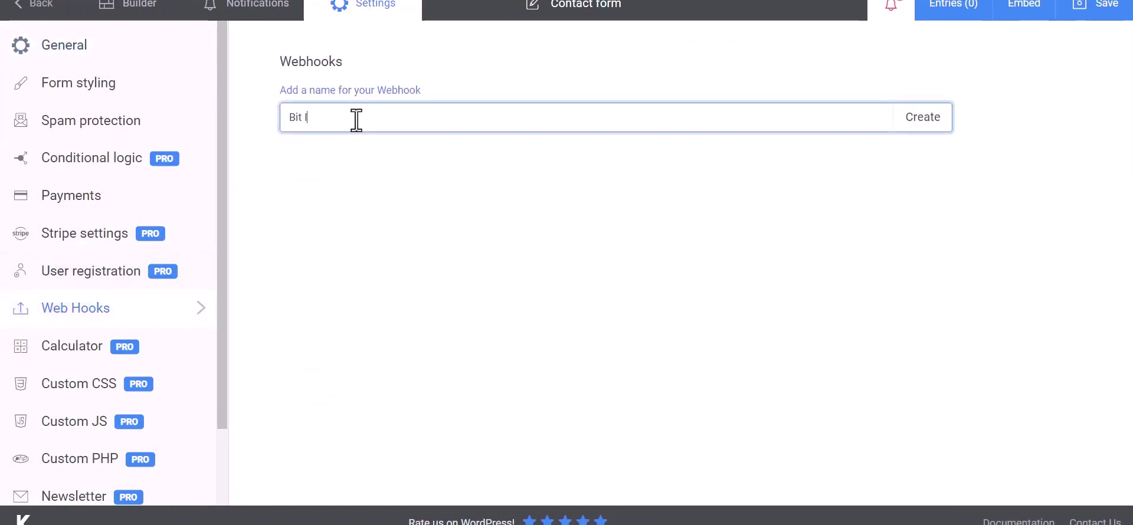
text(it Integrations)
click(925, 123)
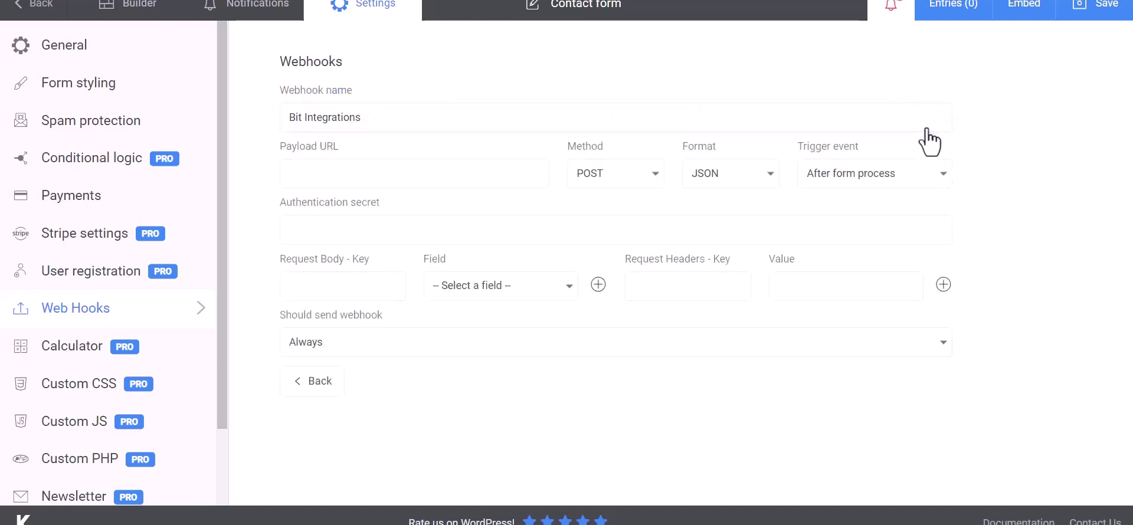
Paste the Bit Integrations URL as Payload URL and add a Name key mapped to First Name.
click(356, 171)
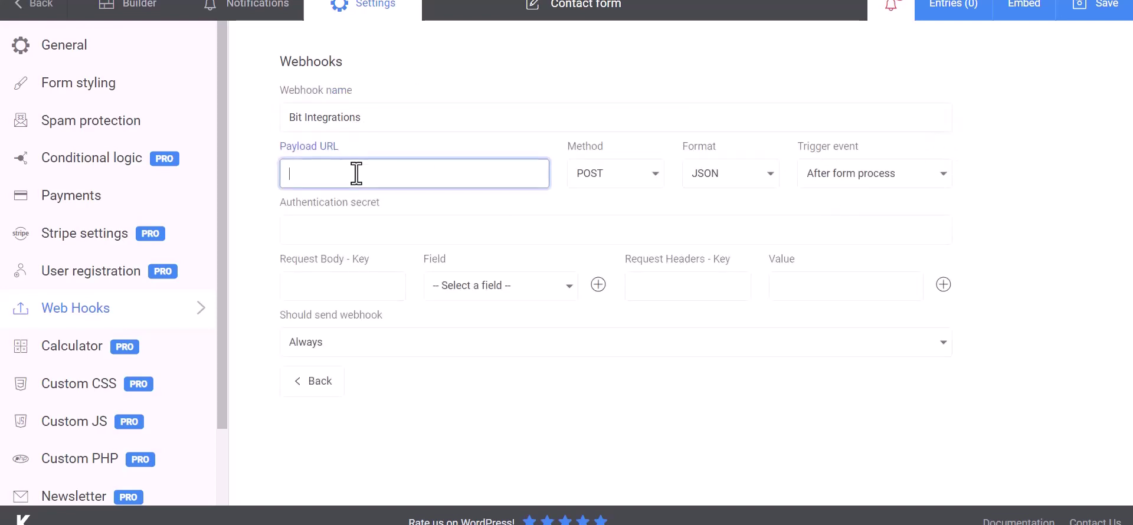
key(ctrl+v)
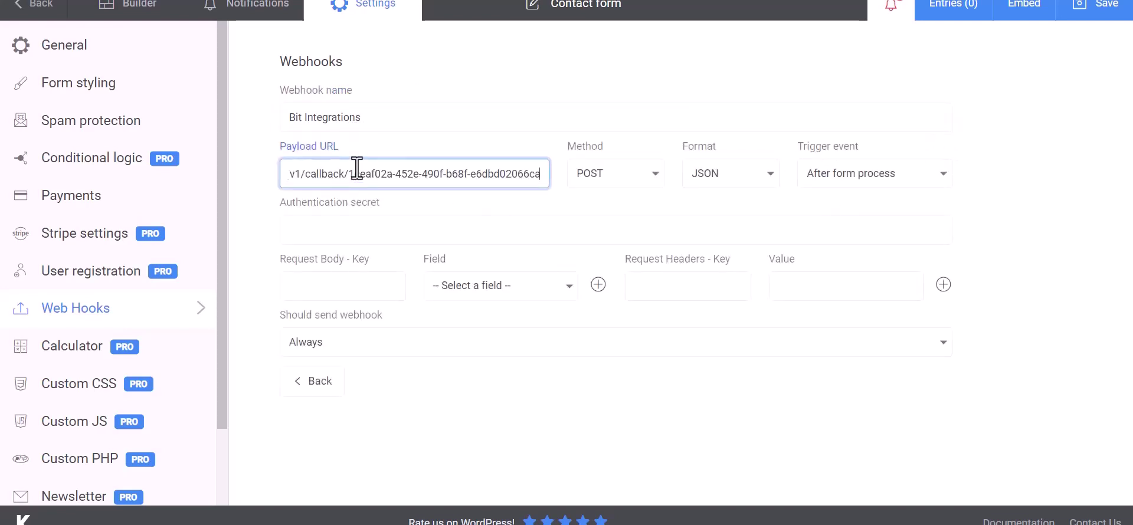
click(354, 285)
click(454, 292)
click(479, 313)
click(378, 289)
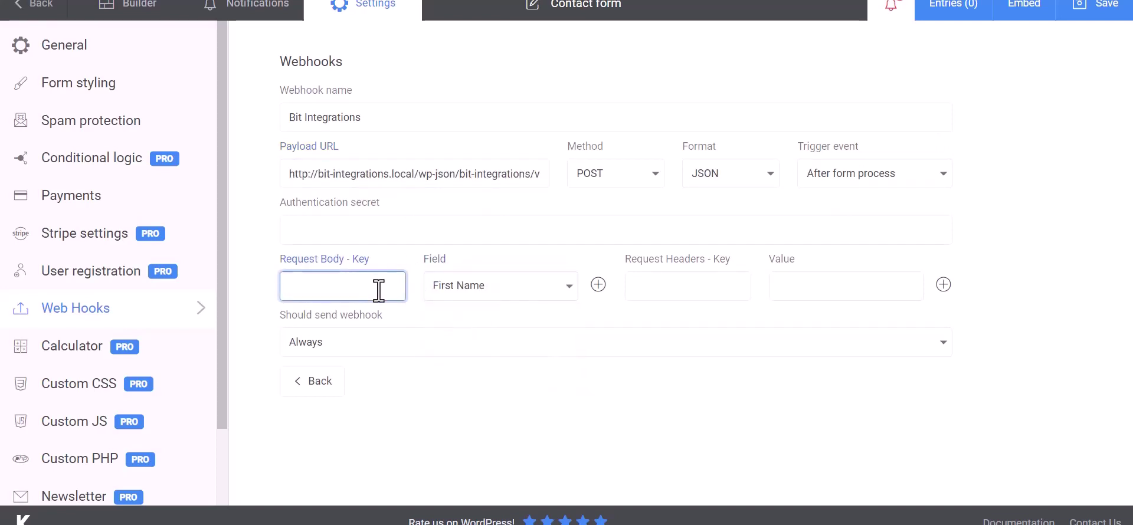
text(Name)
Add an Email request body key mapped to the Email field.
click(599, 284)
click(489, 331)
click(452, 378)
click(380, 327)
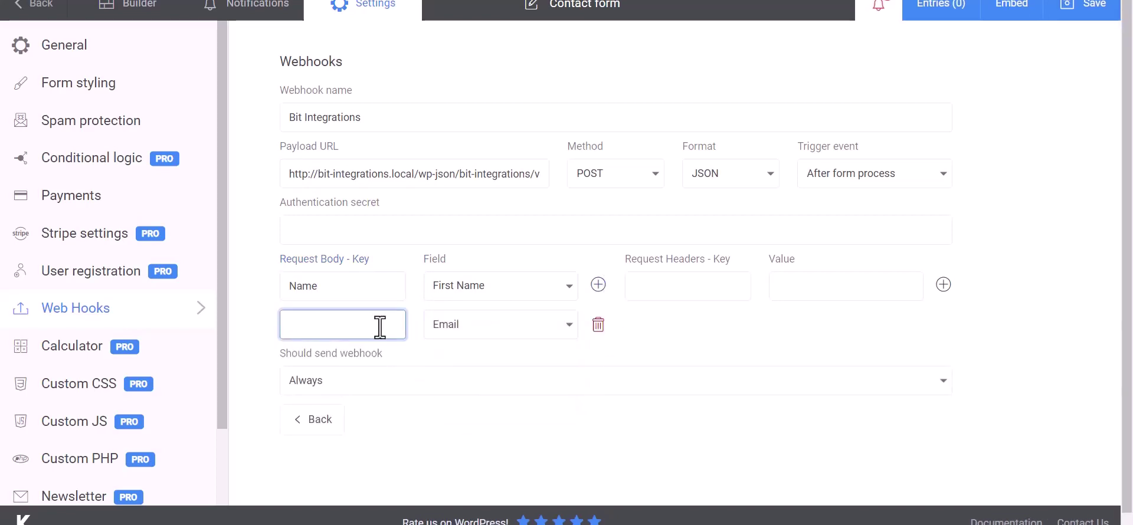
text(Email)
Add a Phone request body key mapped to the Phone field and save the webhook.
click(599, 284)
click(568, 372)
click(468, 443)
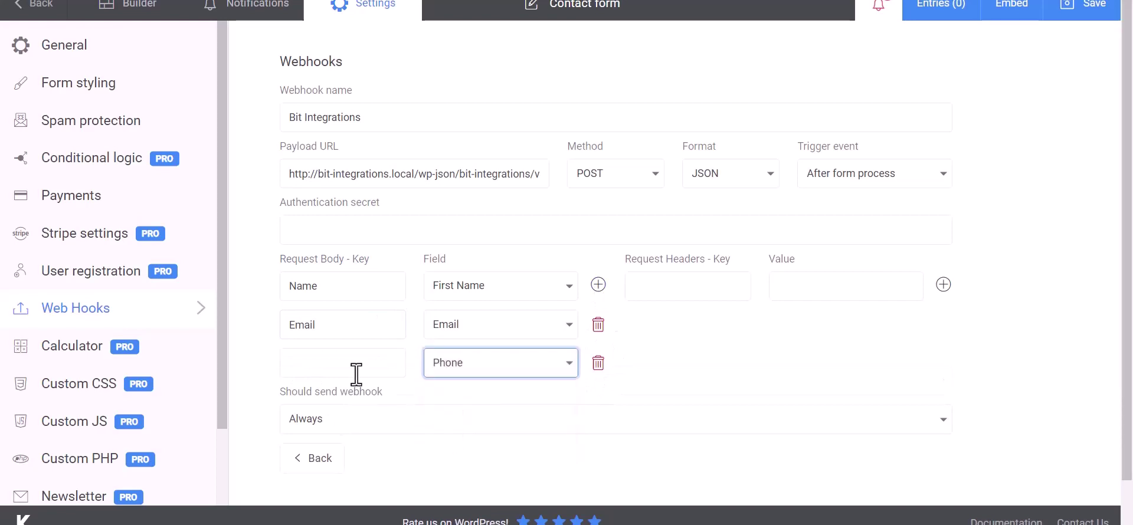
click(355, 374)
text(Phone)
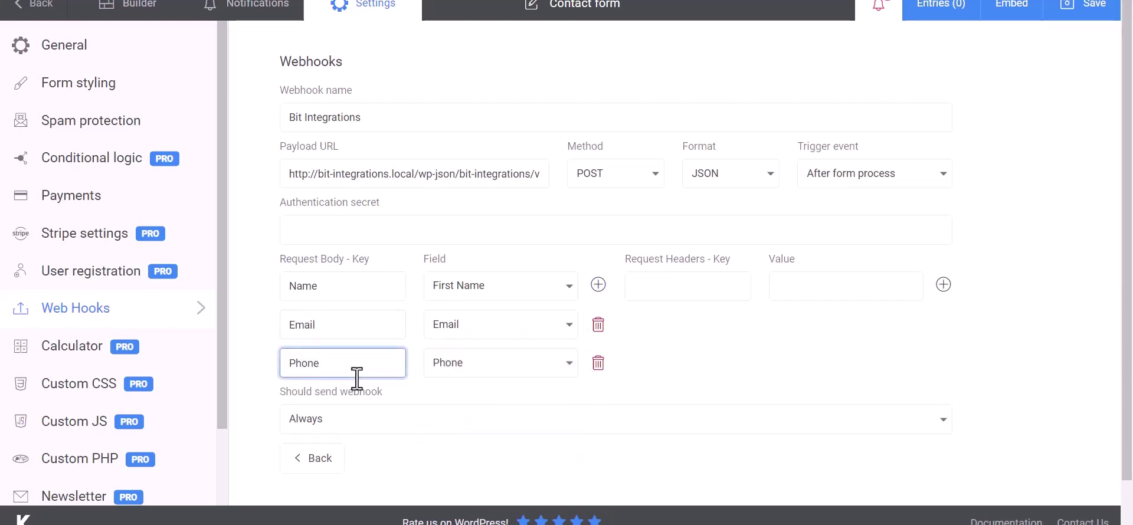
click(755, 346)
scroll(713, 346, down, 1)
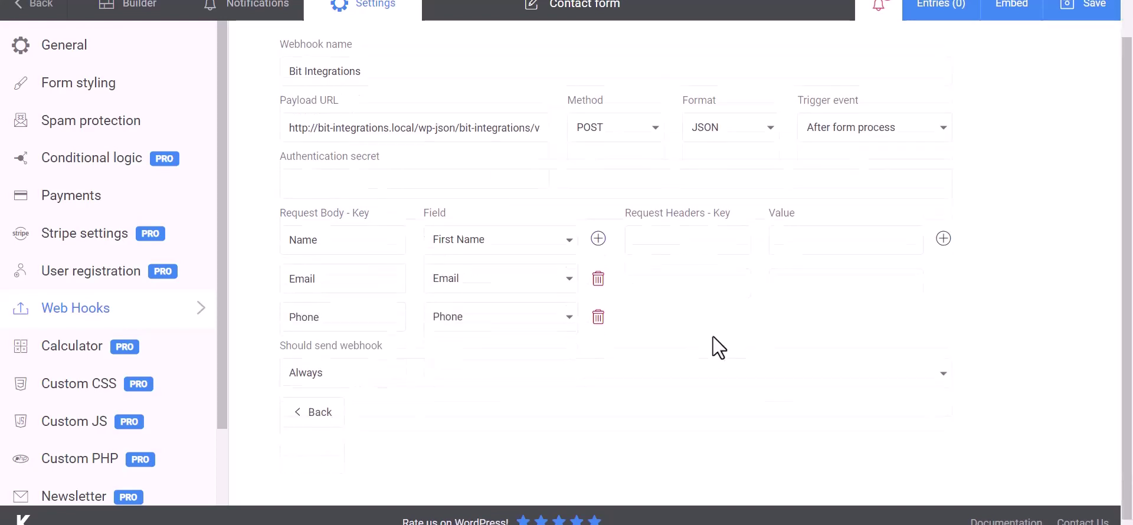
click(1087, 8)
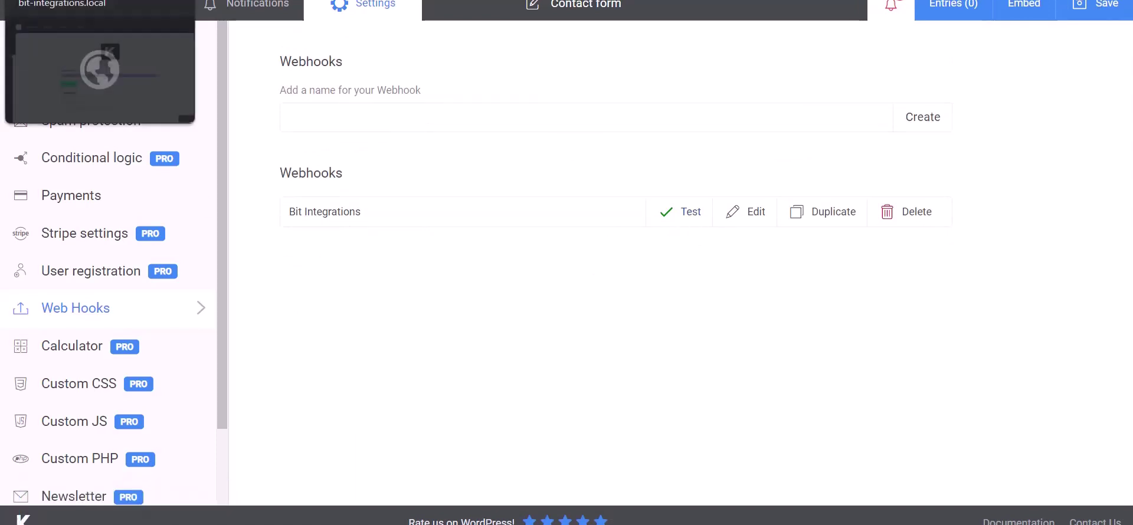
Review the fetched Kali Forms test data, then choose PerfexCRM as the action via a 'perf' search.
click(71, 0)
scroll(578, 431, down, 10)
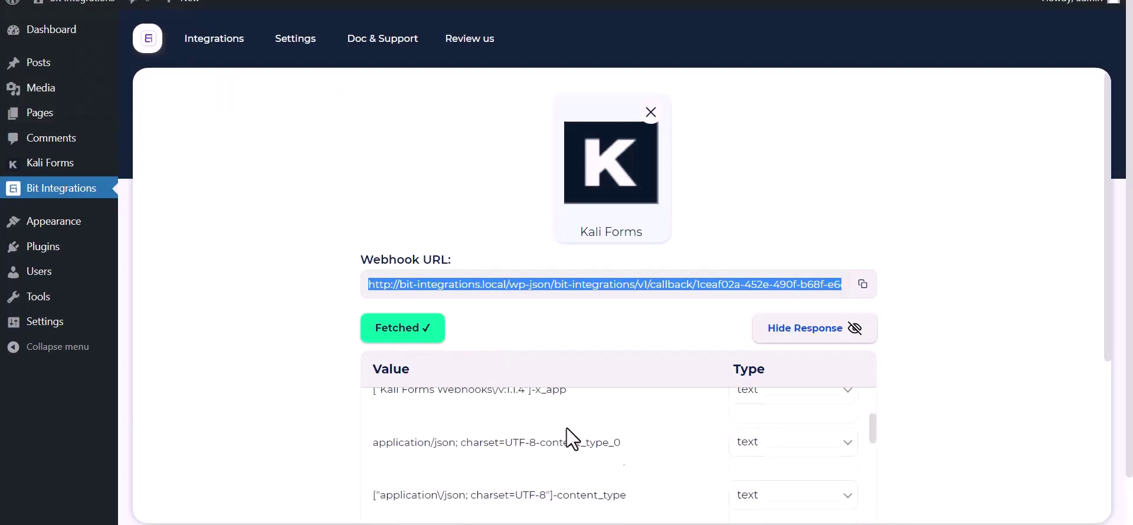
scroll(496, 476, down, 3)
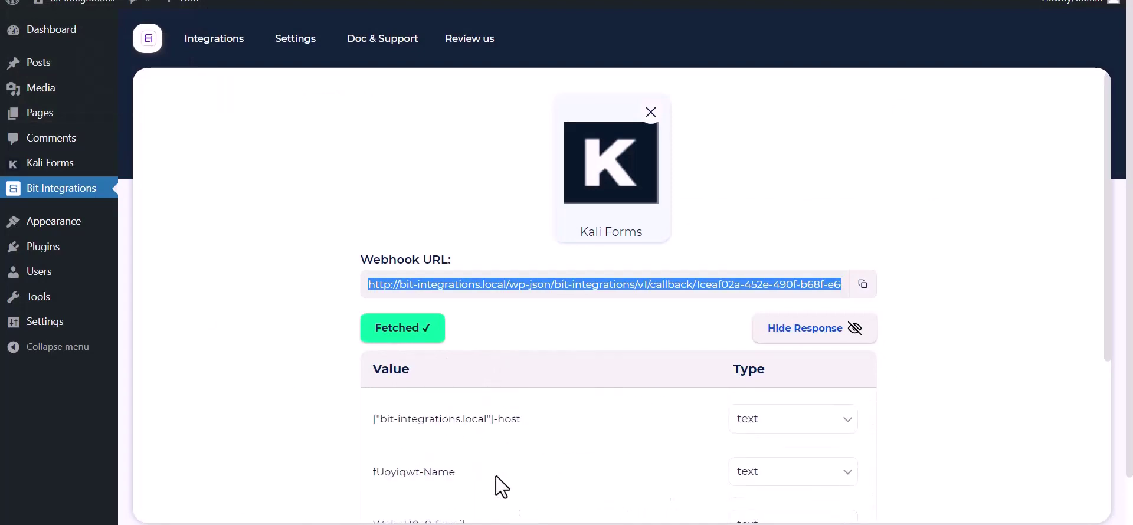
scroll(273, 401, down, 5)
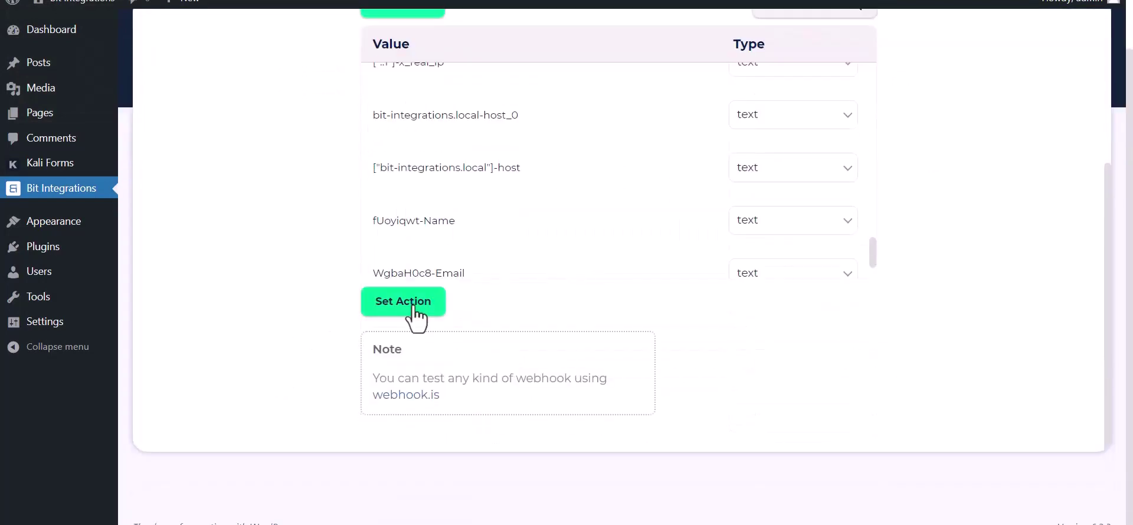
click(407, 302)
text(perf)
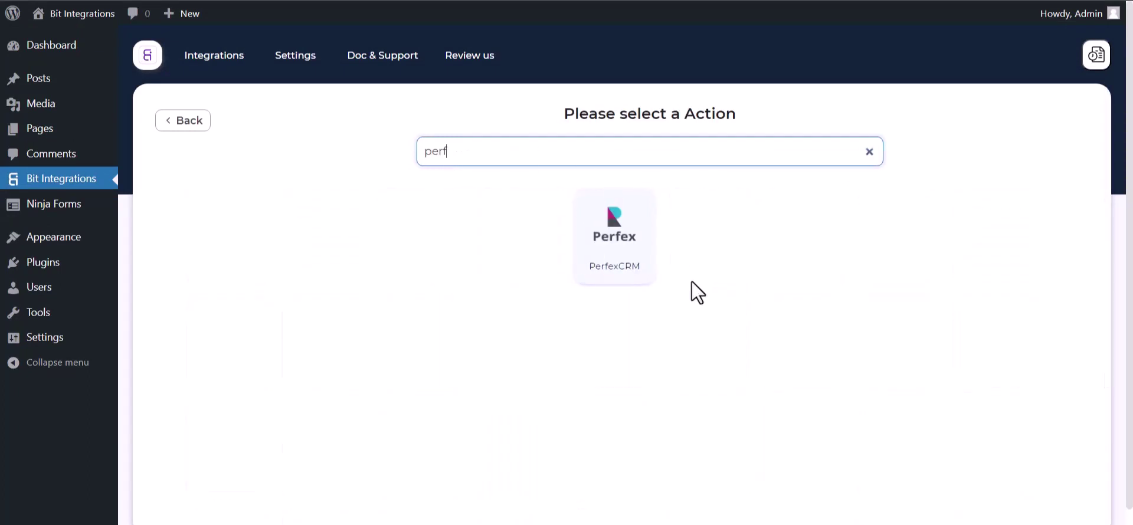
click(620, 271)
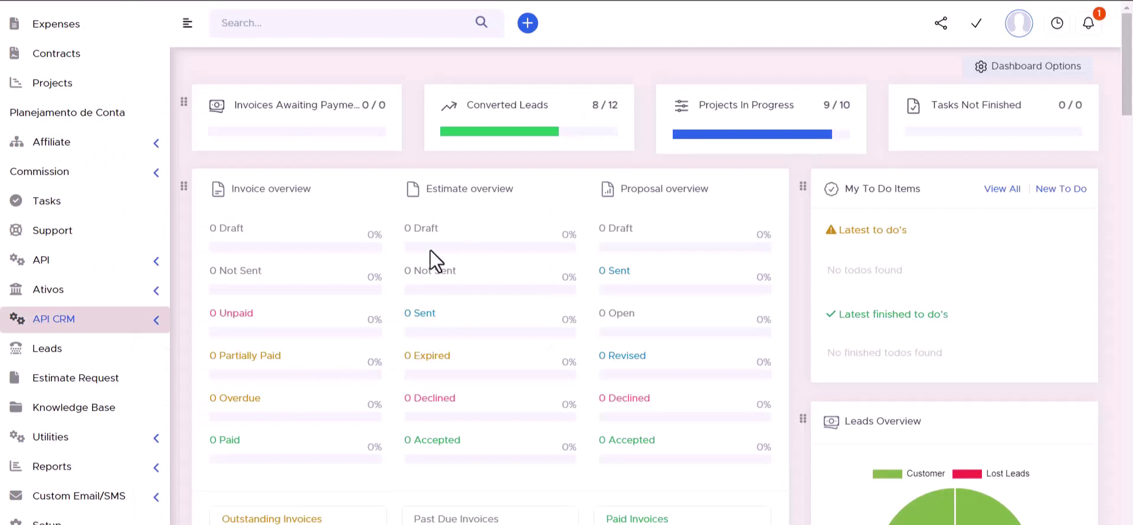
Copy Perfex CRM's API URL into Bit Integrations' Access API URL field, then reopen API Management.
click(155, 325)
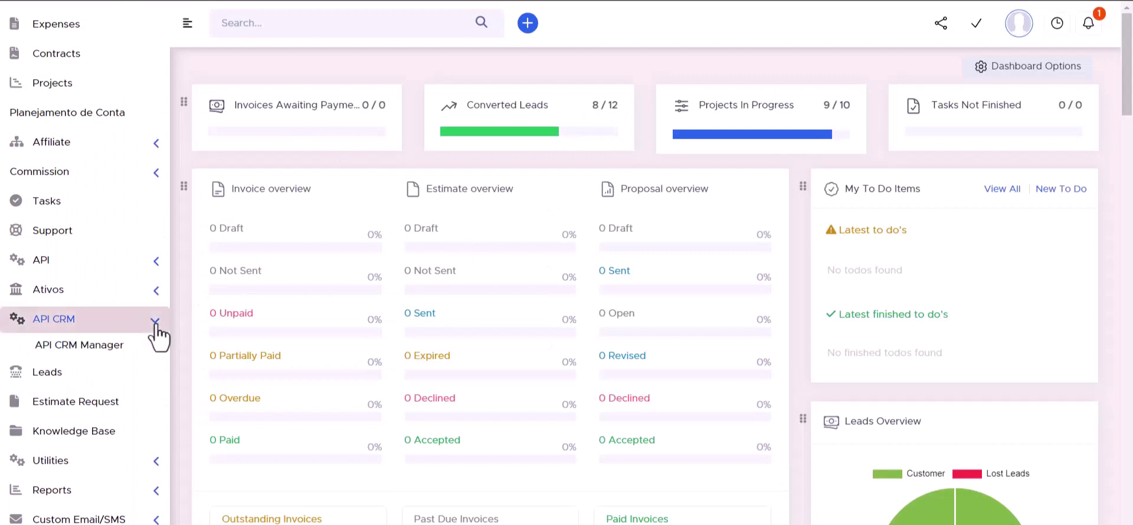
click(85, 347)
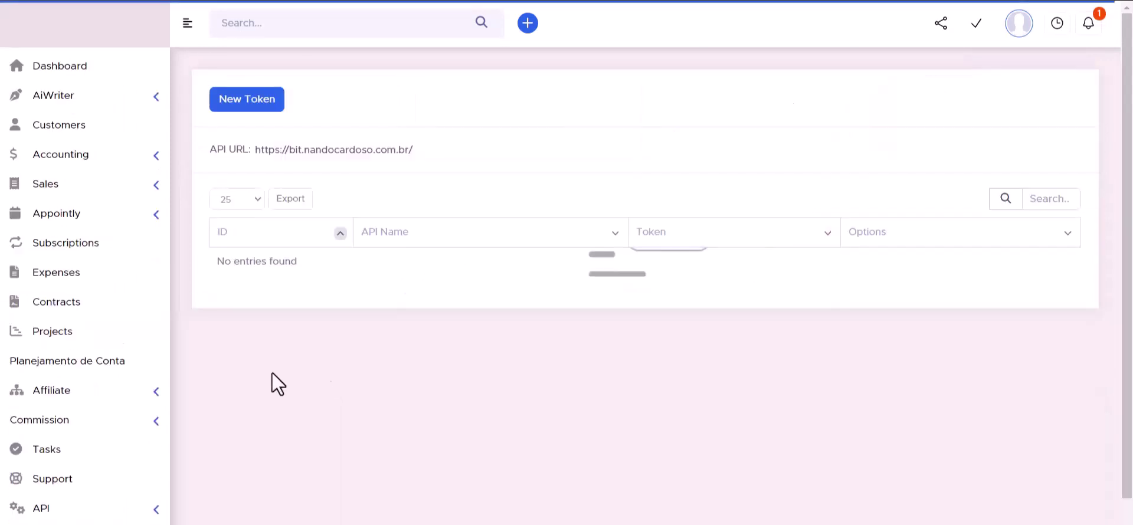
double_click(306, 152)
triple_click(307, 152)
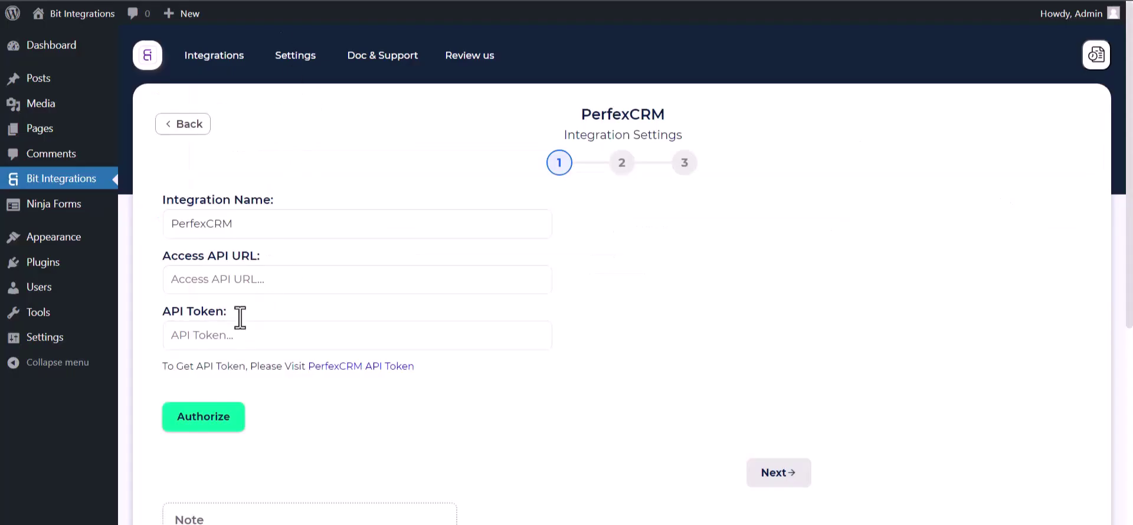
click(240, 288)
key(ctrl+v)
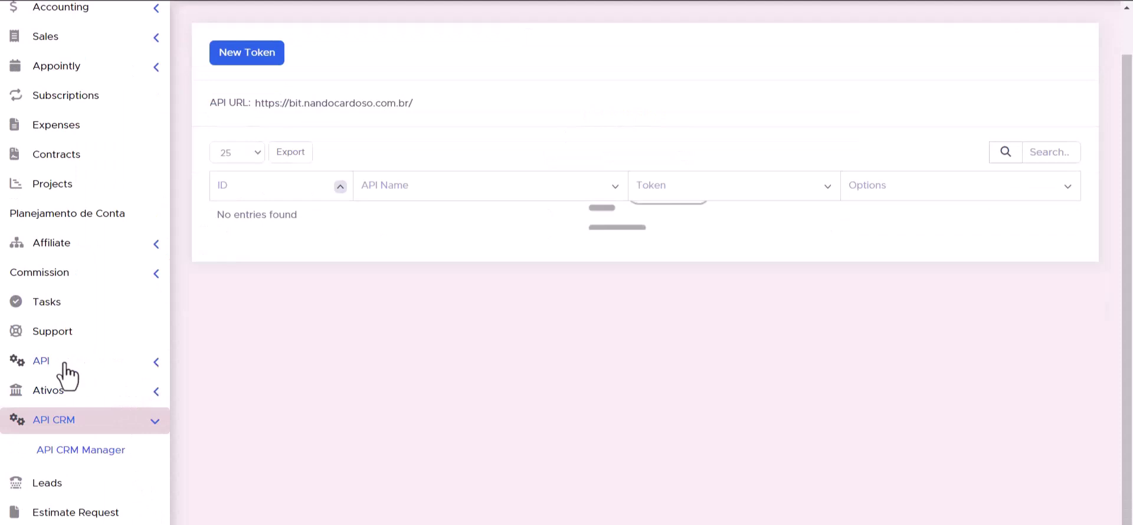
click(156, 364)
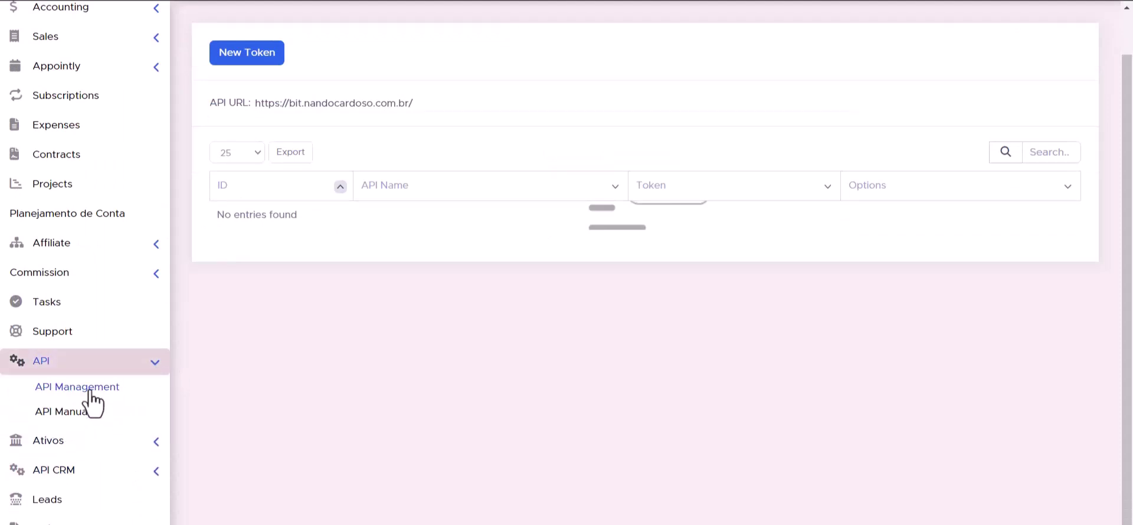
click(93, 391)
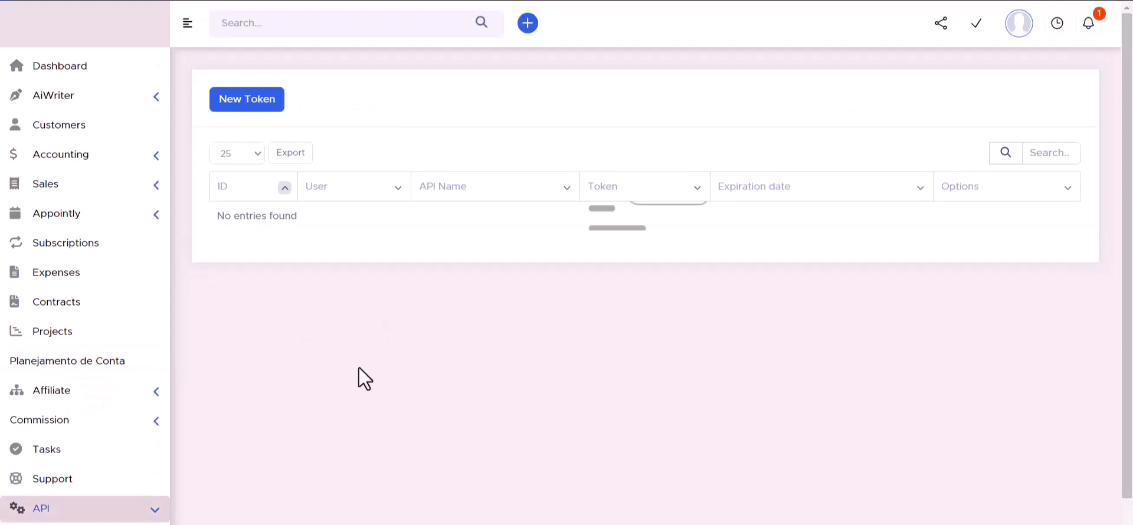
click(246, 103)
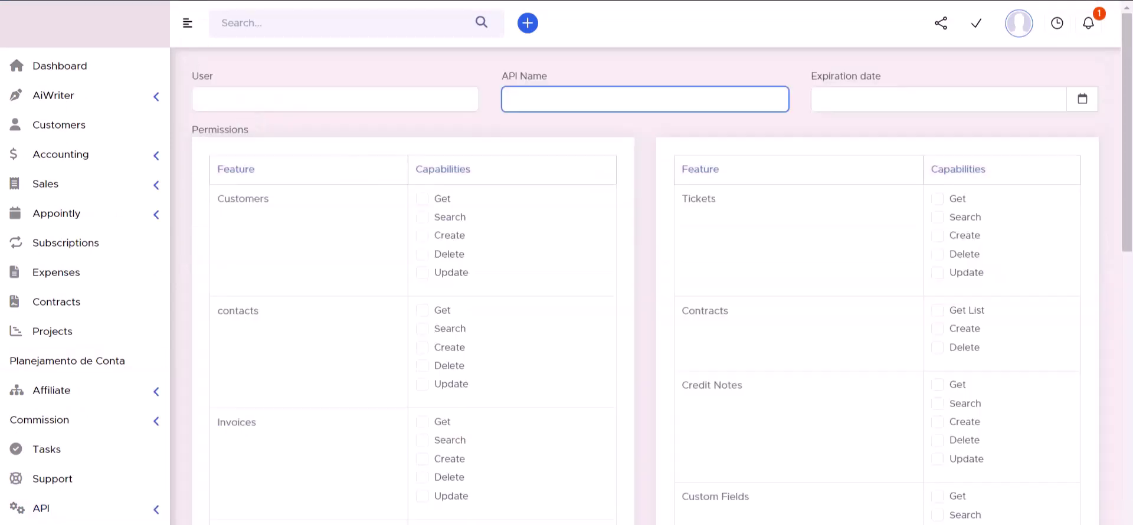
click(487, 249)
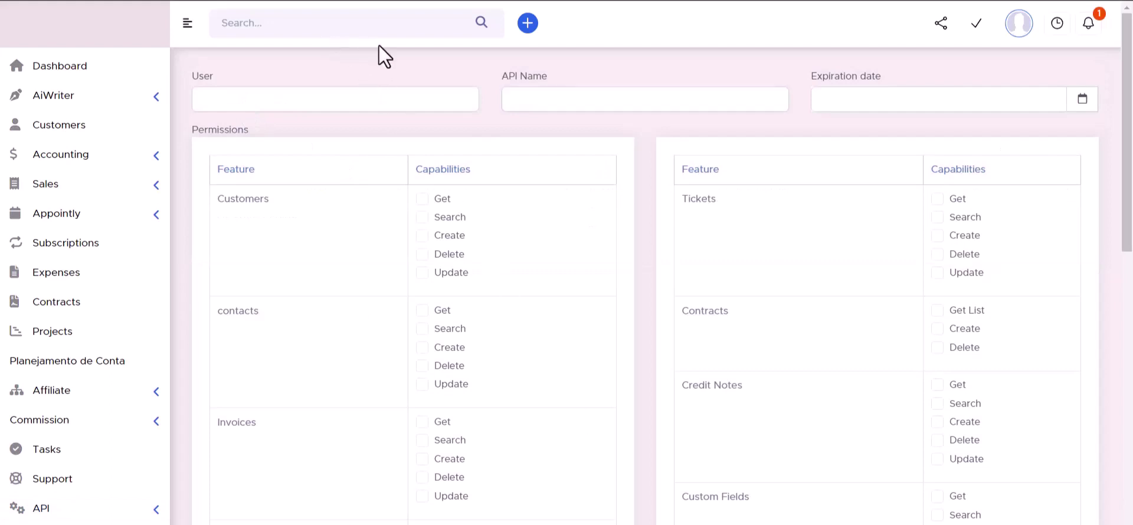
click(540, 98)
text(Bit Integrations)
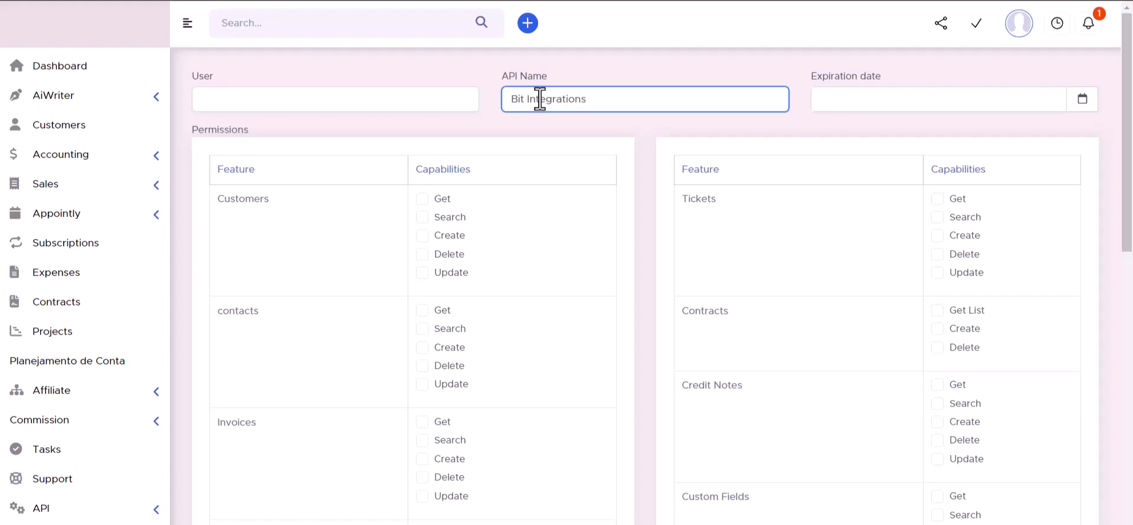
click(1082, 101)
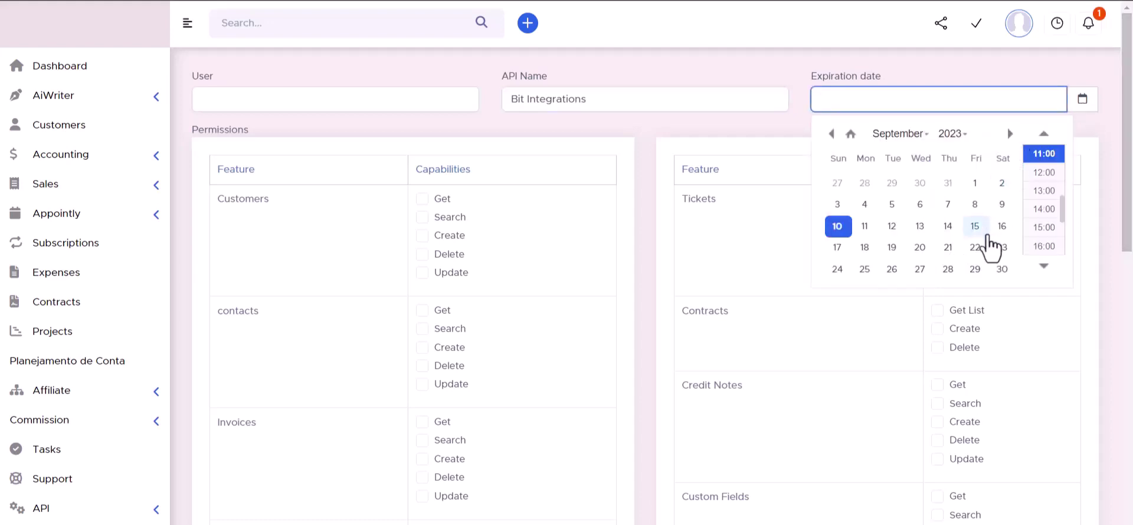
click(1003, 270)
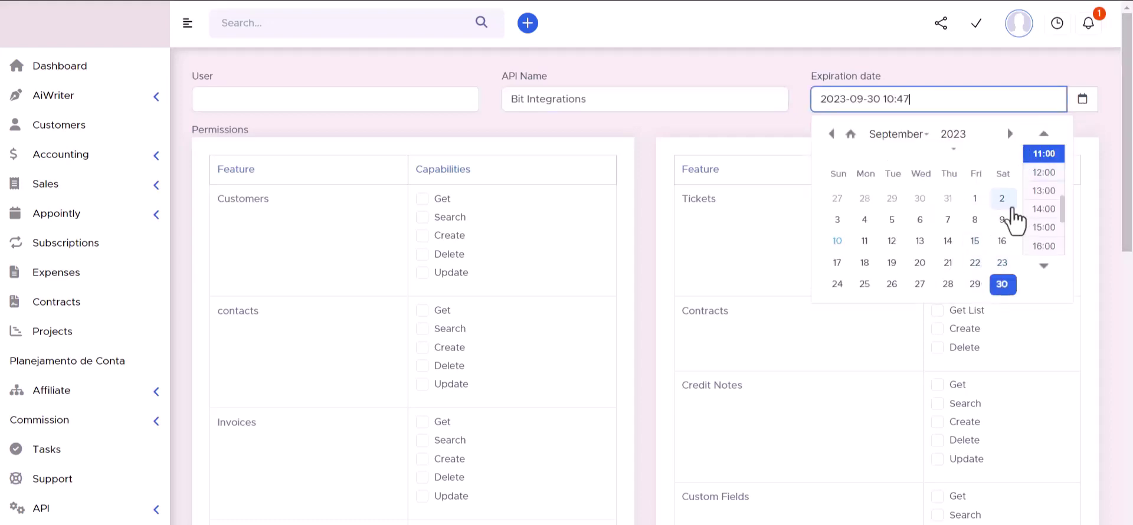
click(953, 134)
click(950, 163)
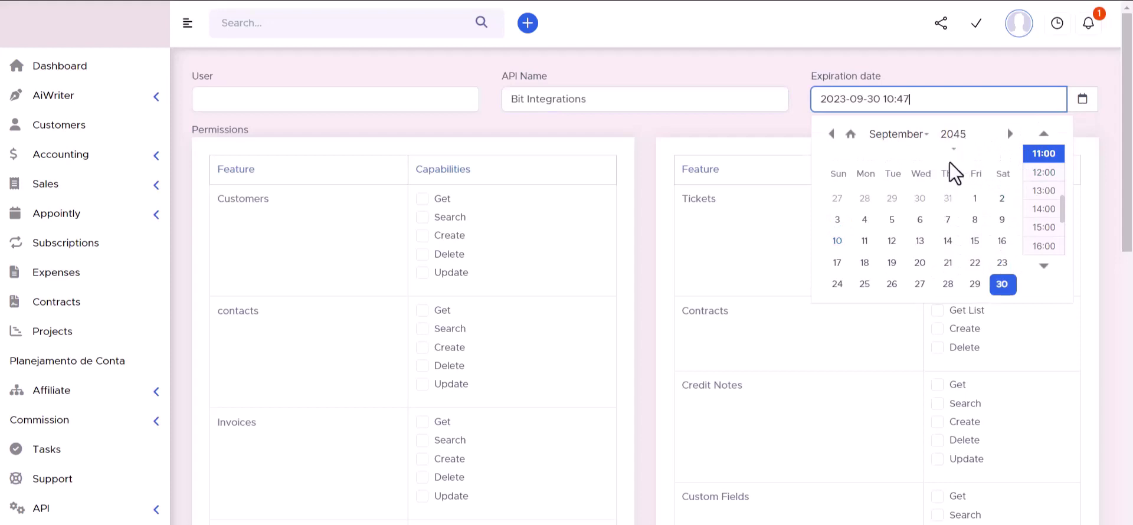
click(780, 68)
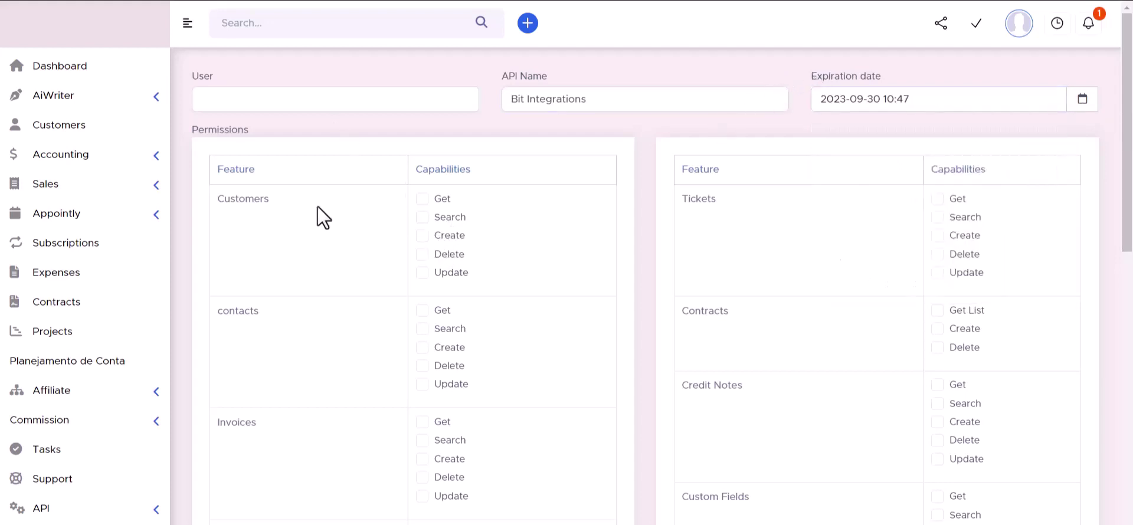
Grant all Customers, Tickets and Contacts permissions to the token.
click(422, 220)
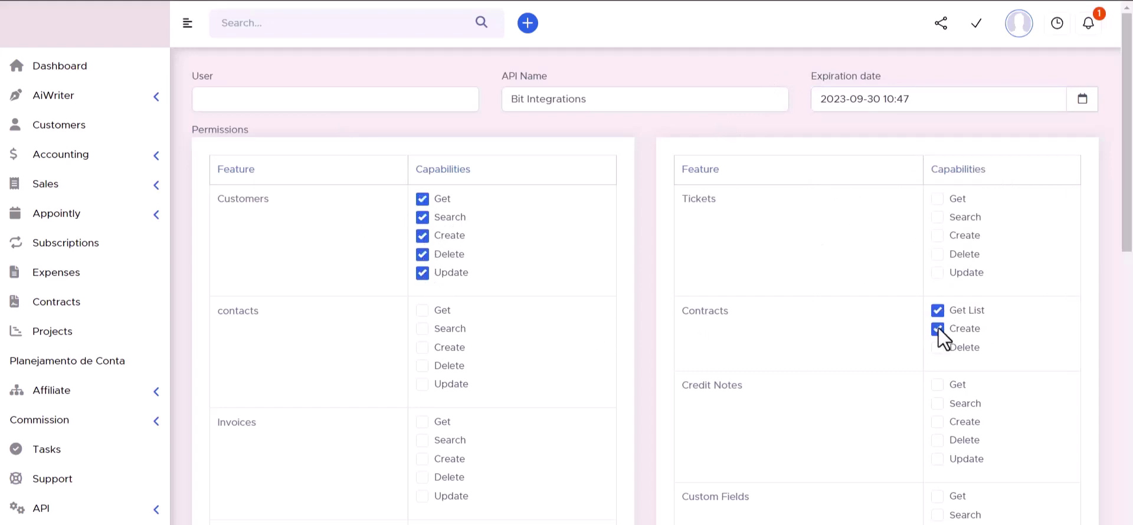
click(938, 273)
click(937, 255)
click(938, 235)
click(937, 218)
click(938, 199)
click(423, 311)
click(423, 329)
click(423, 347)
click(423, 366)
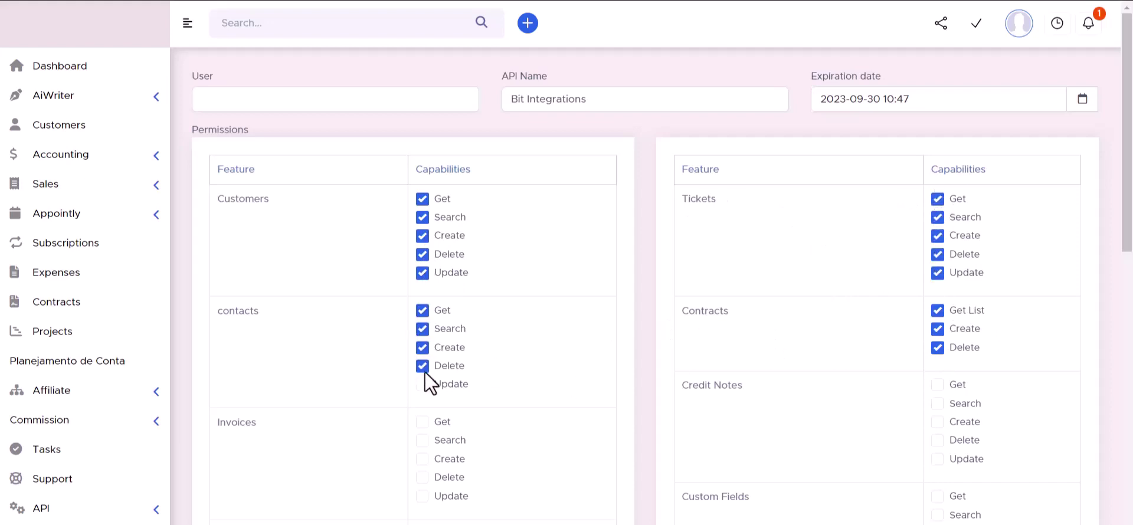
click(423, 384)
scroll(508, 281, down, 2)
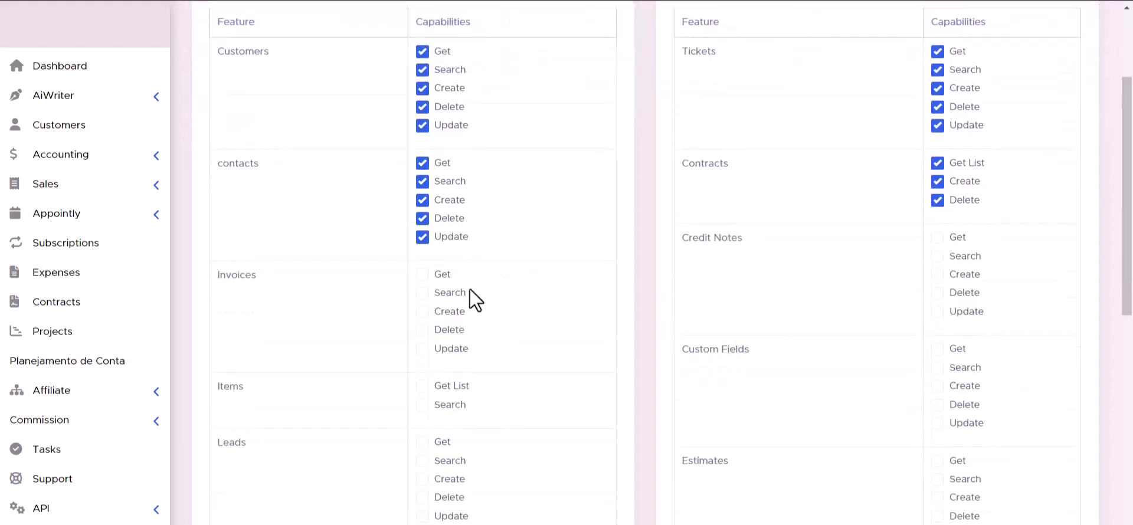
Grant the Invoices, Credit Notes, Items, Custom Fields, Leads and Estimates permissions.
click(423, 293)
click(423, 311)
click(937, 311)
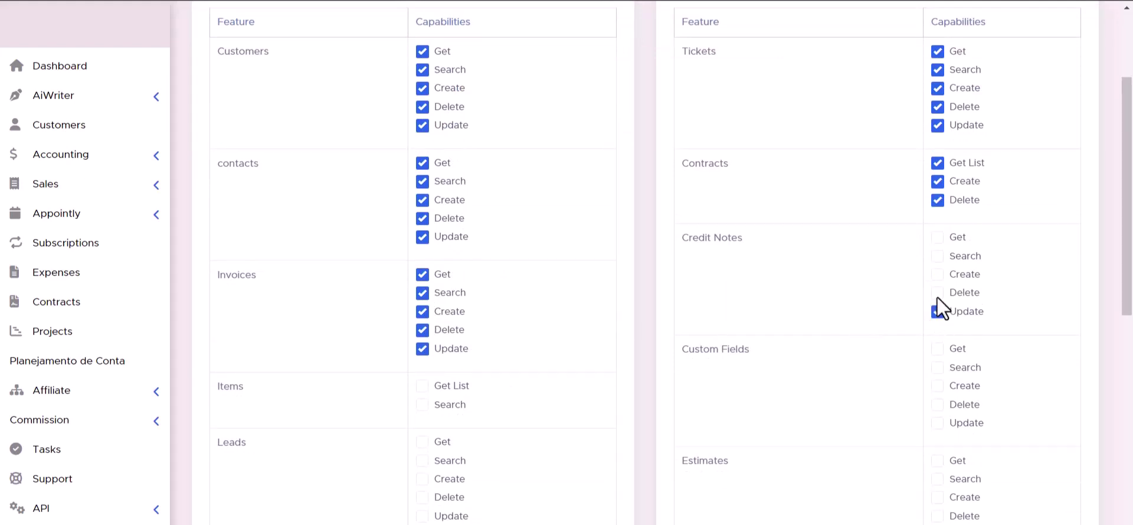
click(938, 293)
click(938, 275)
scroll(792, 314, down, 2)
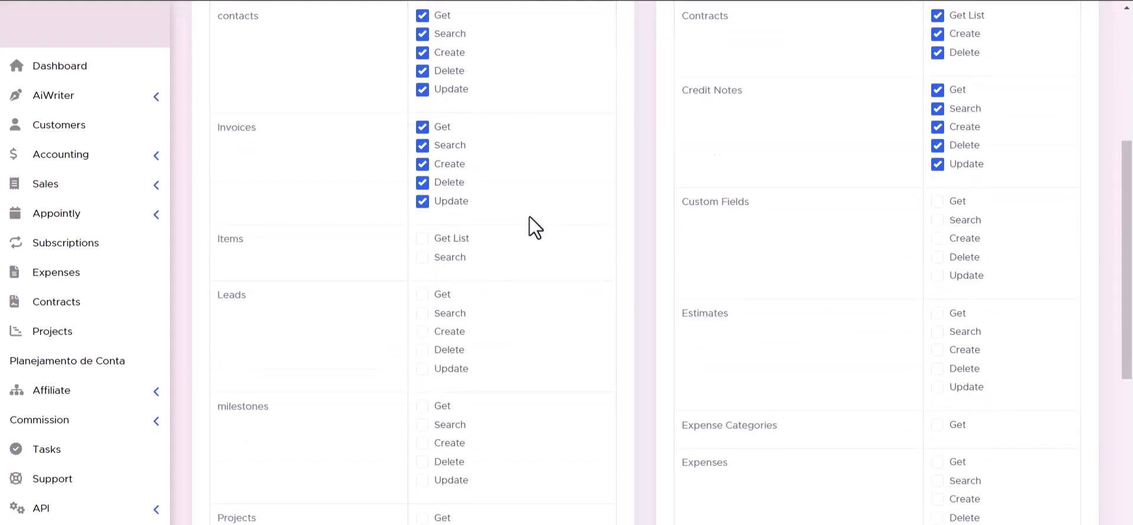
click(422, 257)
click(422, 238)
click(937, 275)
click(938, 256)
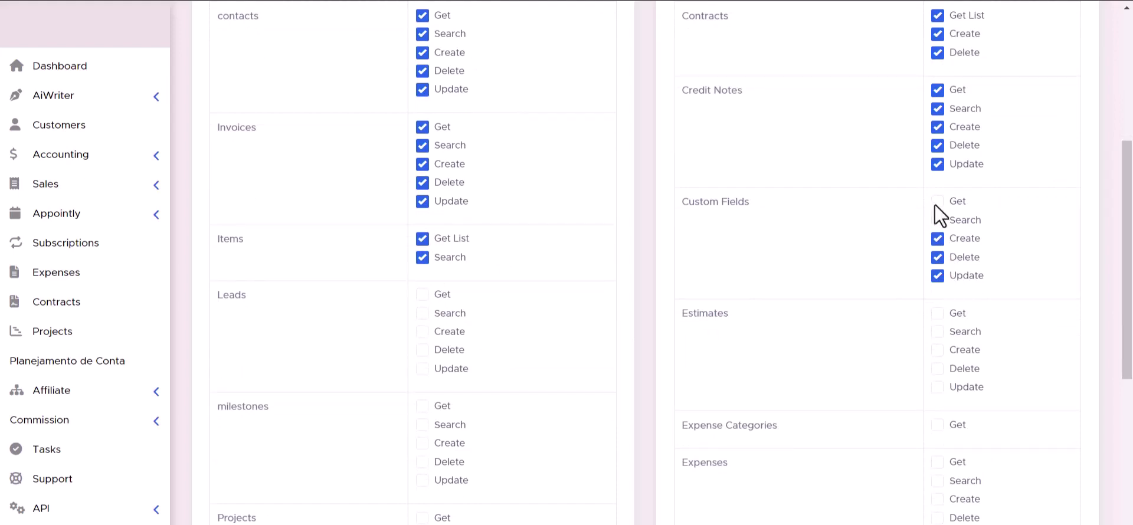
click(937, 201)
click(937, 219)
click(423, 294)
click(422, 349)
click(423, 368)
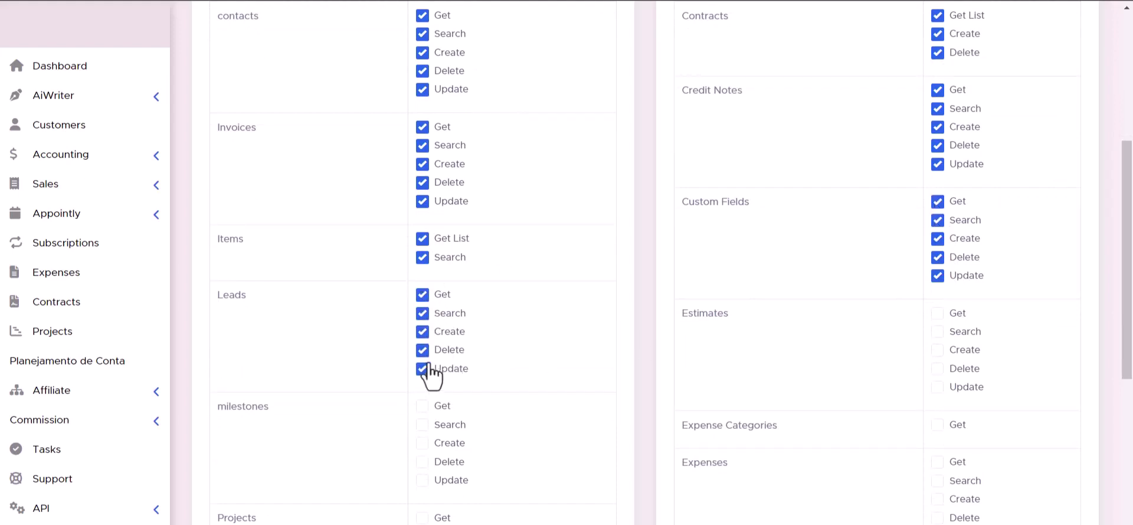
click(938, 332)
click(938, 350)
click(938, 368)
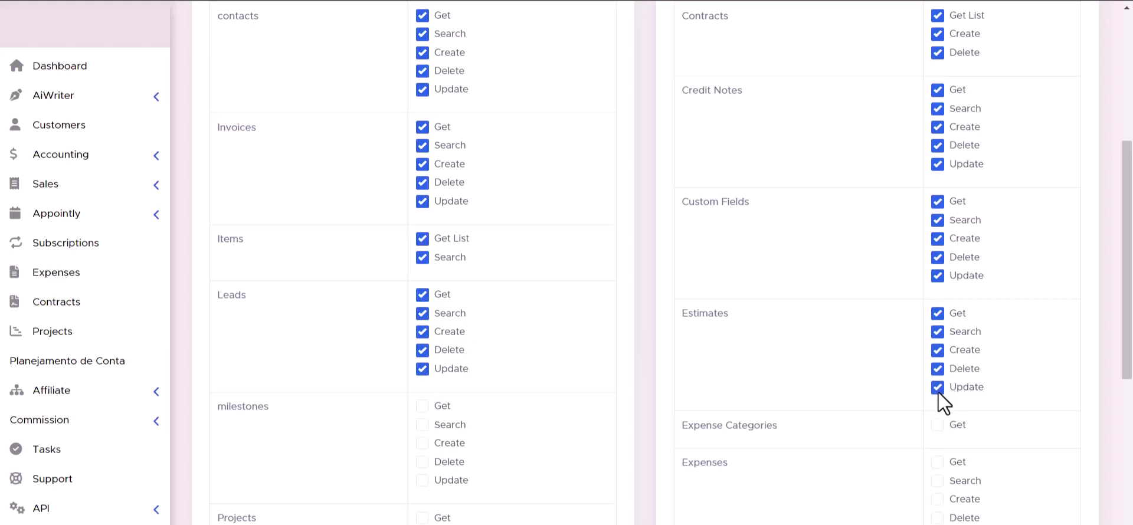
Grant the Milestones, Projects, Expenses, Tasks and Payments permissions, then select the generated token text.
scroll(937, 392, down, 1)
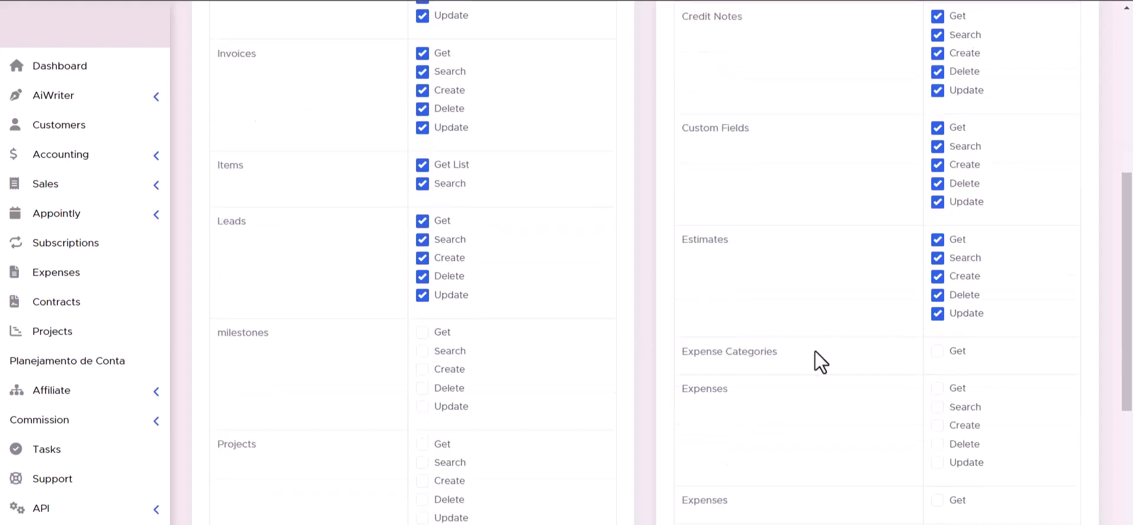
scroll(426, 342, down, 3)
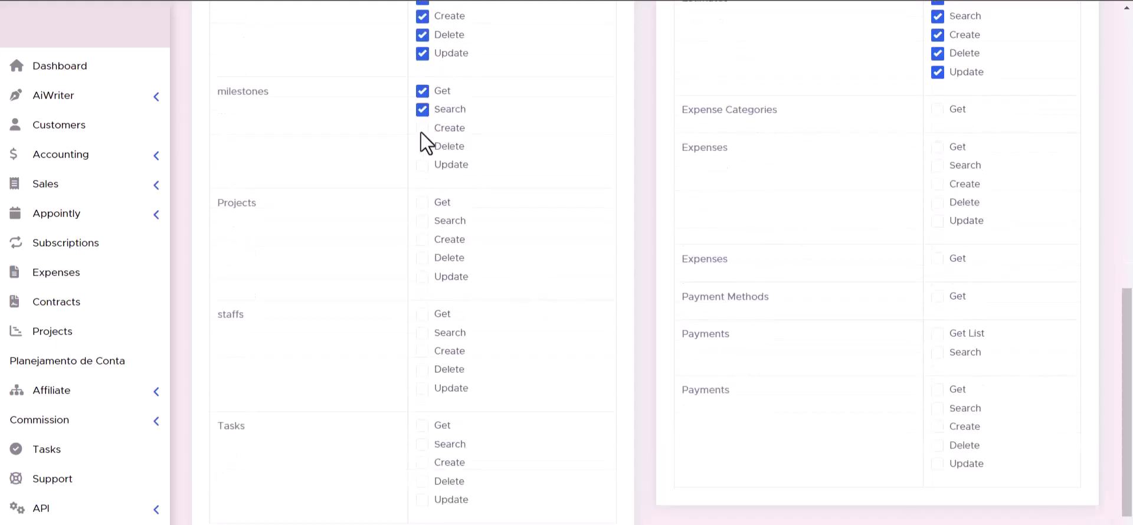
click(423, 165)
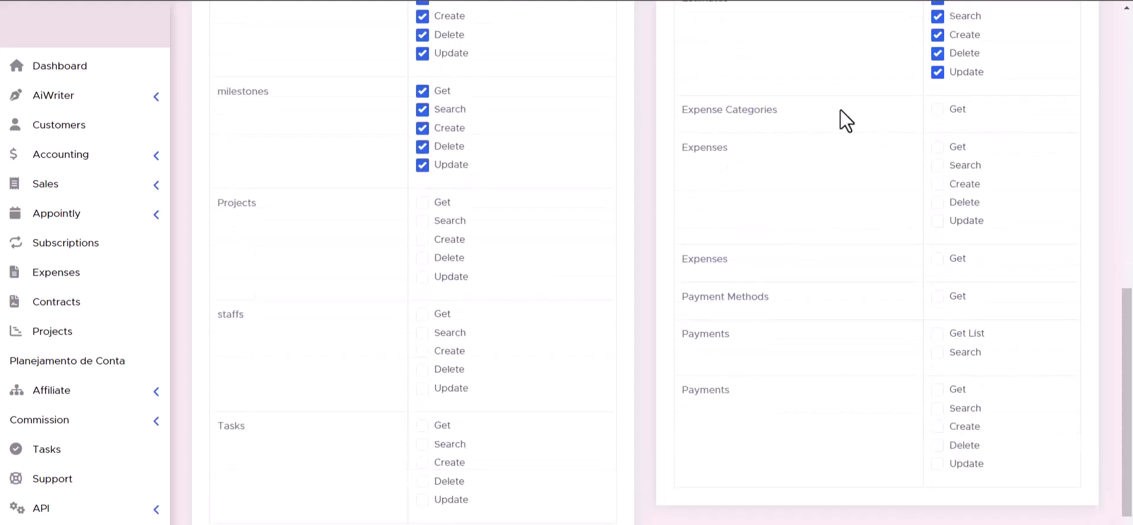
click(422, 221)
click(423, 240)
click(422, 258)
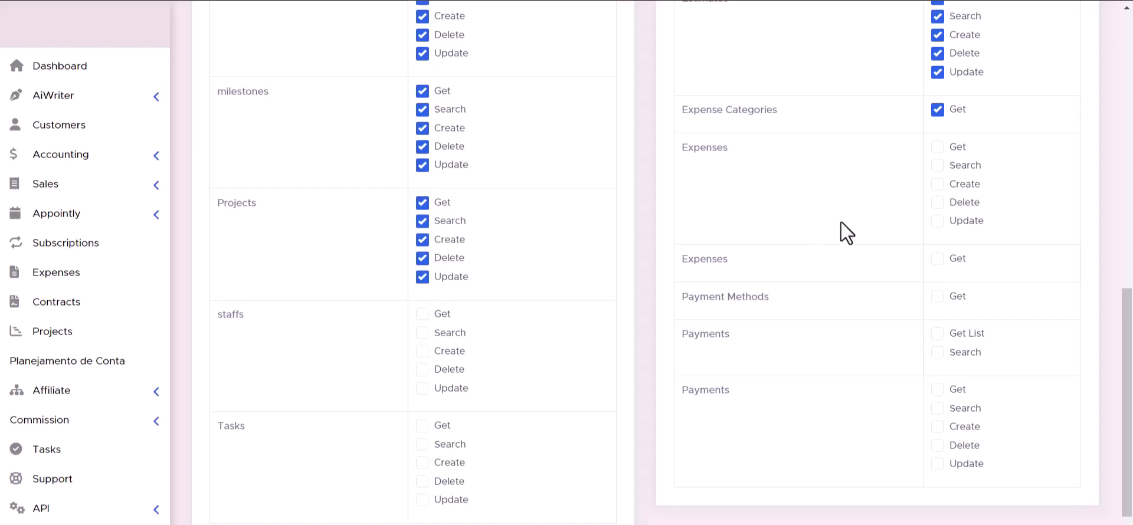
click(937, 147)
click(937, 165)
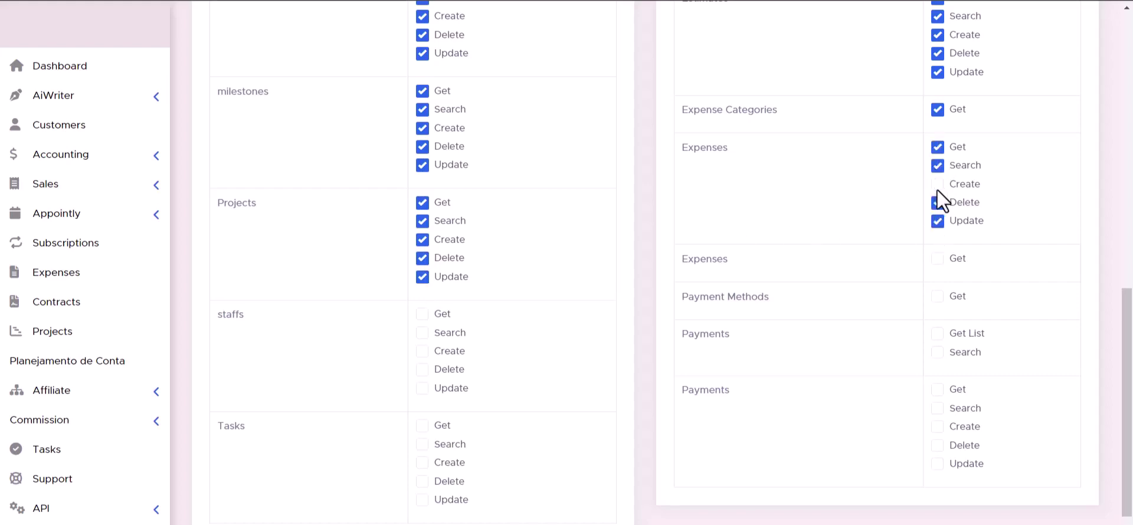
click(938, 186)
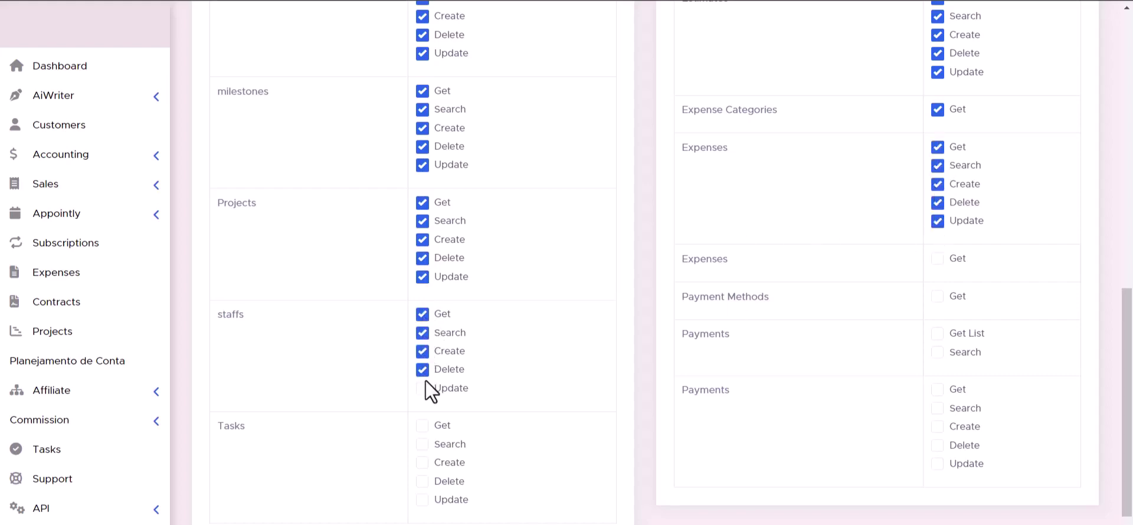
click(937, 260)
click(937, 335)
scroll(448, 434, down, 1)
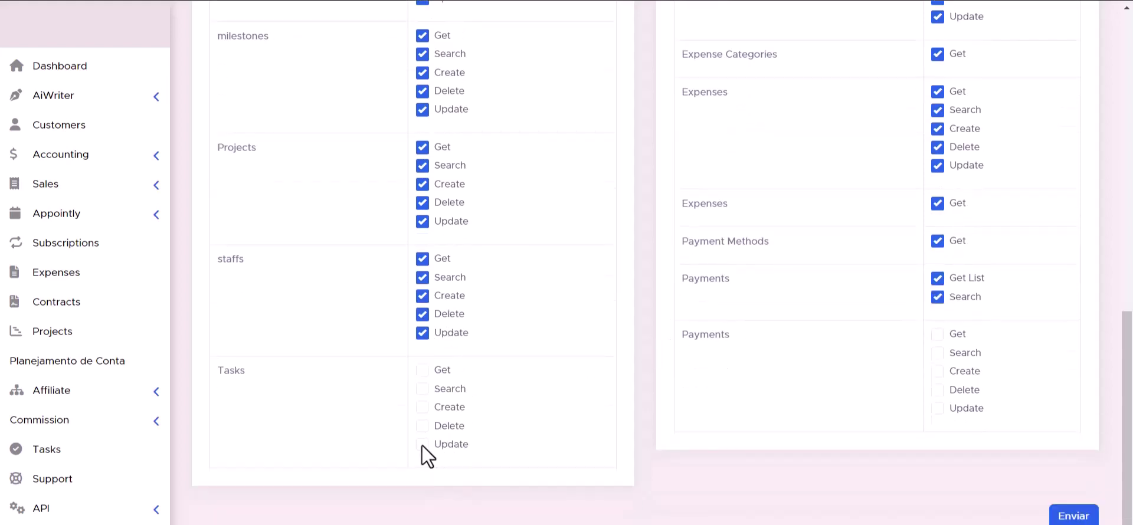
click(423, 407)
click(422, 389)
click(423, 370)
click(938, 408)
click(937, 389)
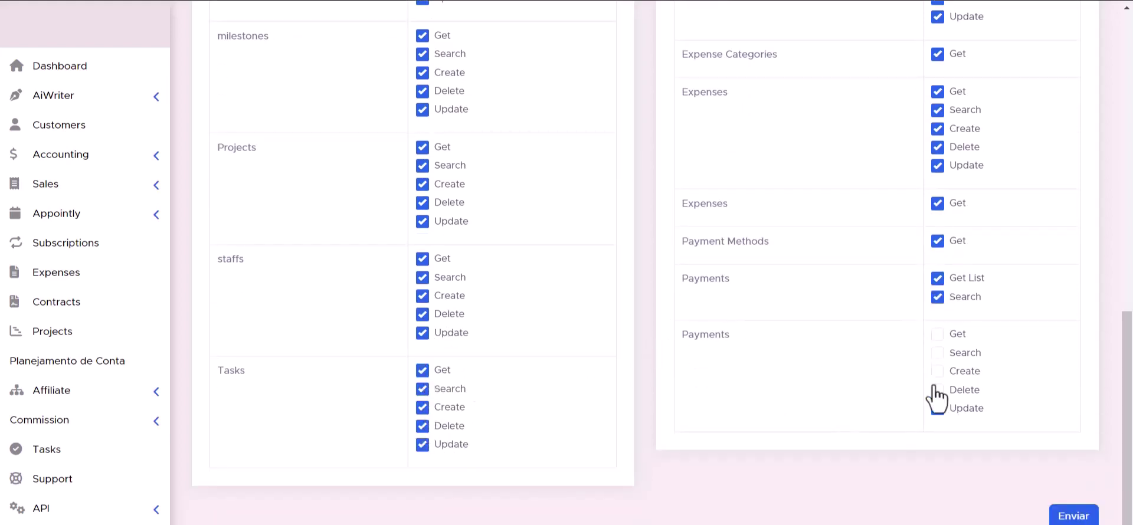
click(937, 334)
scroll(707, 416, up, 1)
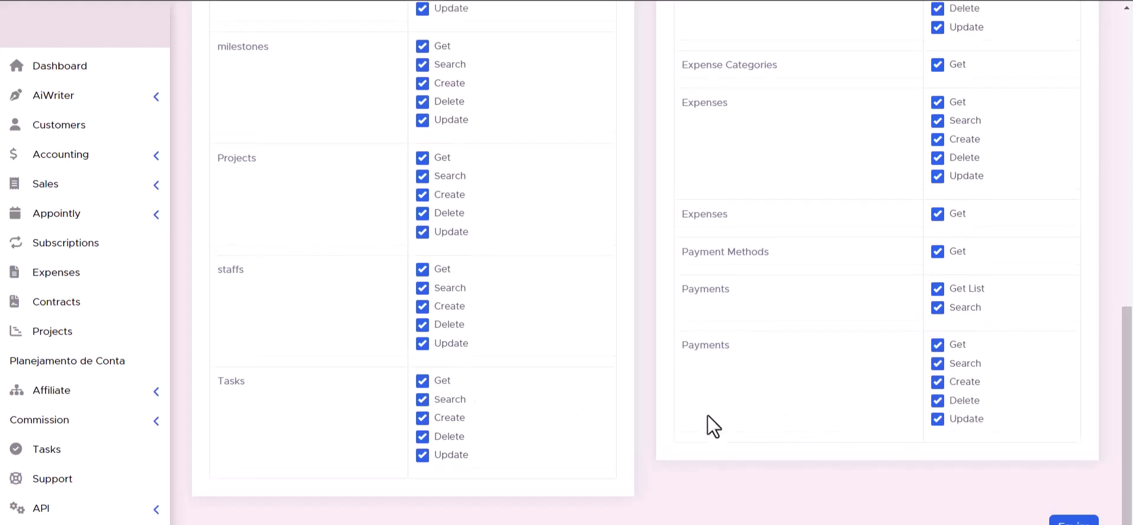
scroll(708, 415, down, 1)
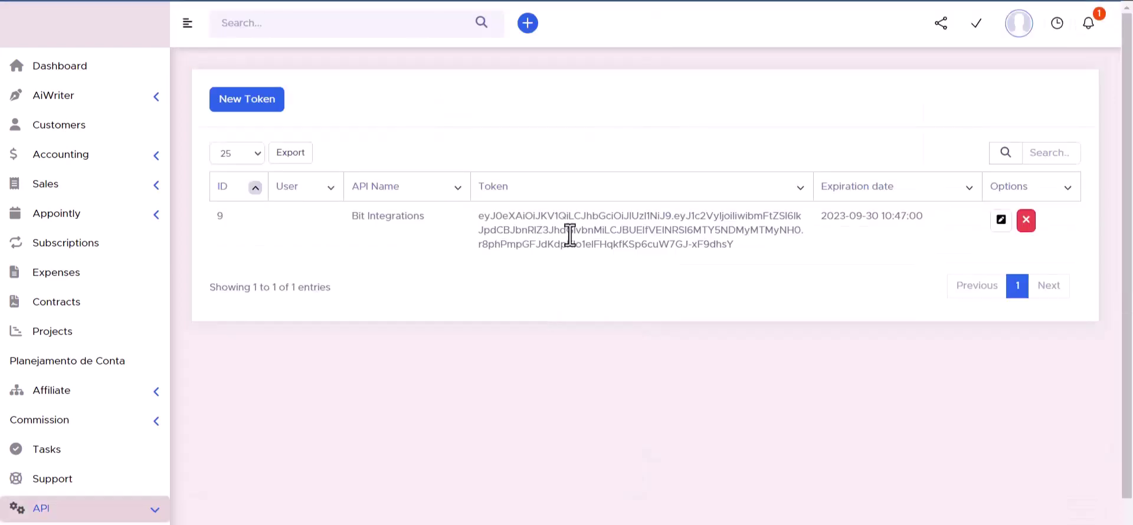
triple_click(571, 230)
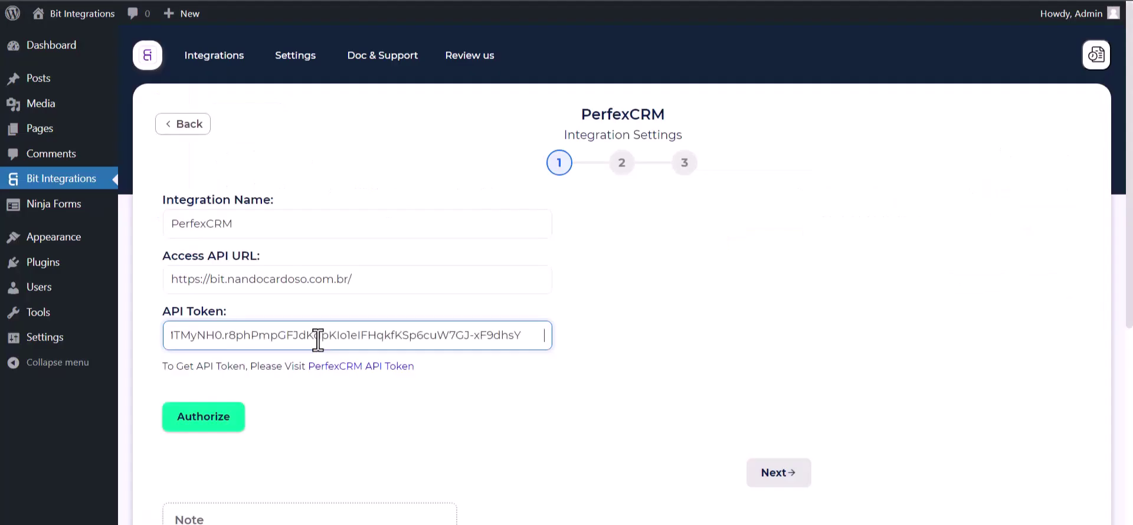
Authorize PerfexCRM with the pasted API token and continue to step 2.
click(260, 416)
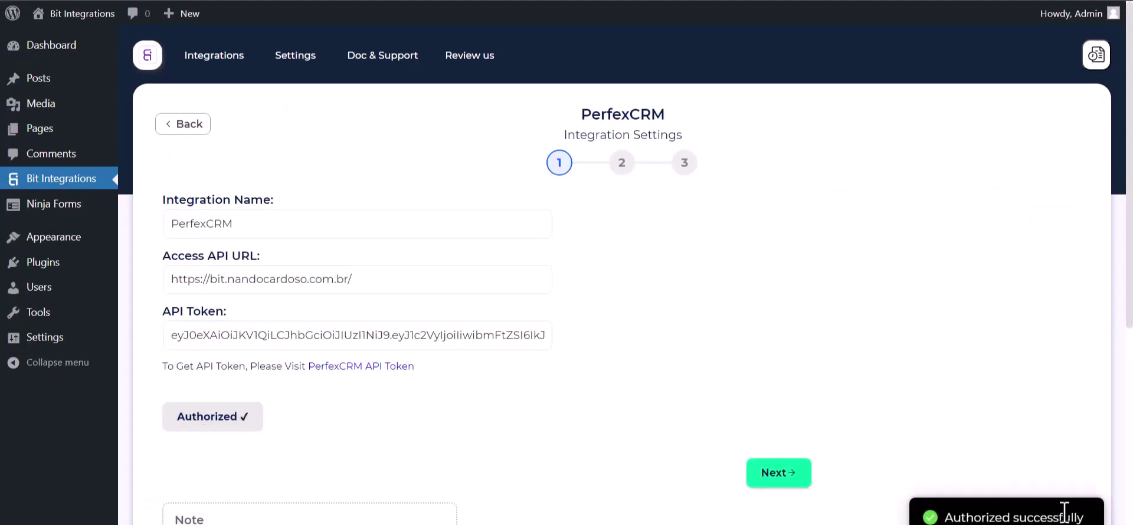
scroll(673, 307, down, 3)
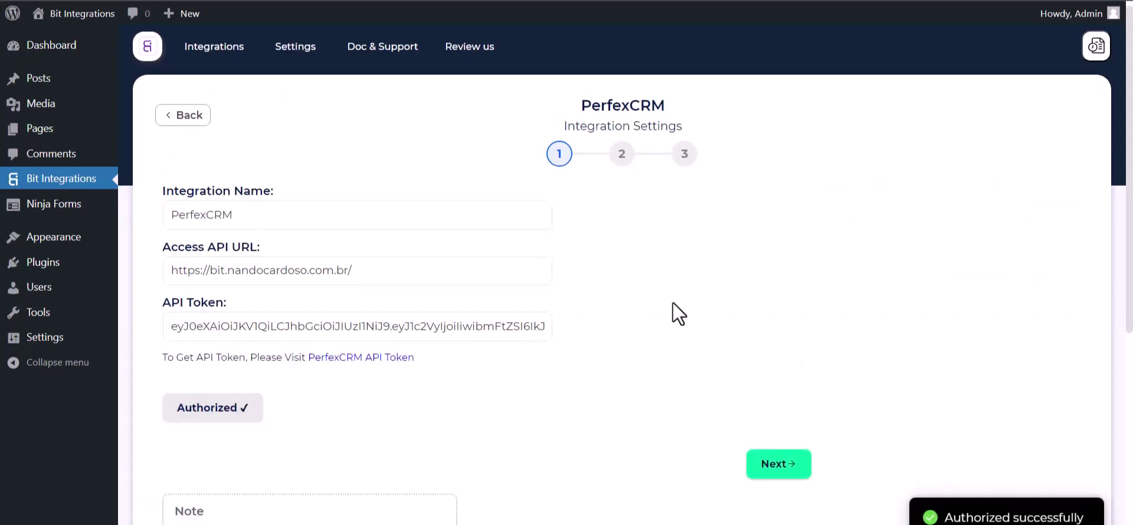
scroll(629, 329, up, 3)
click(781, 472)
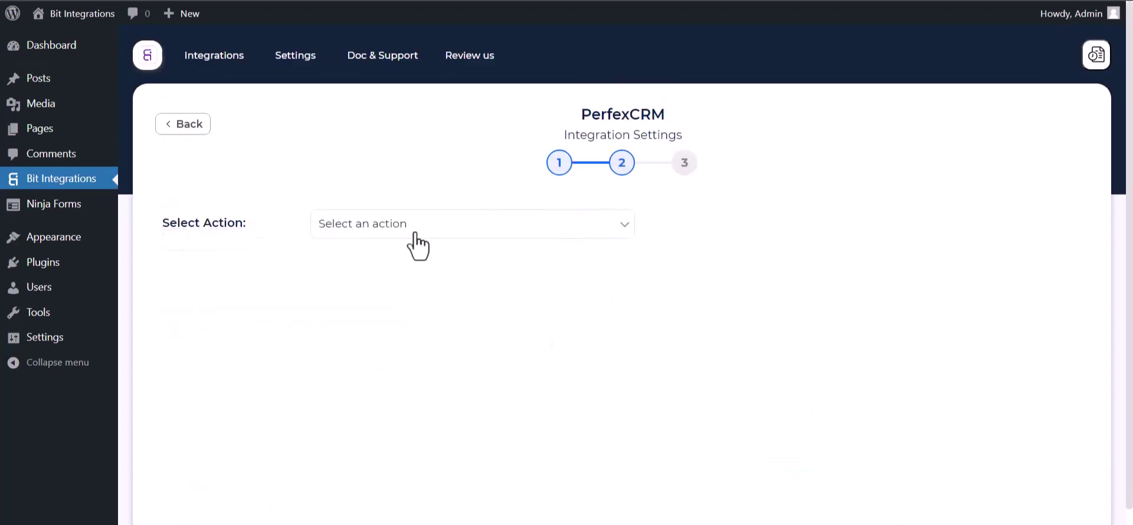
Choose the Create Contact action for customer Bit Integrations.
click(446, 233)
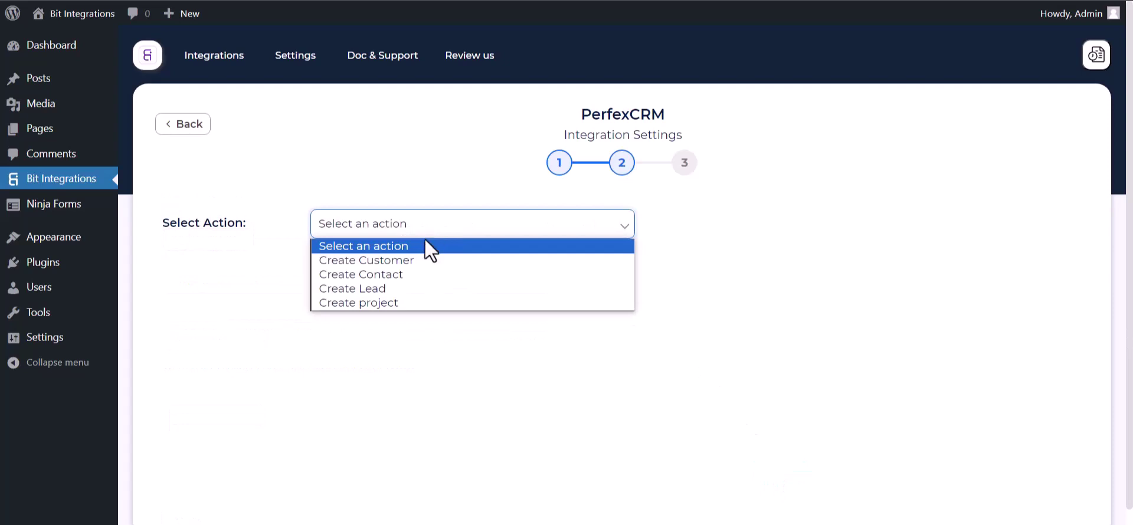
click(388, 279)
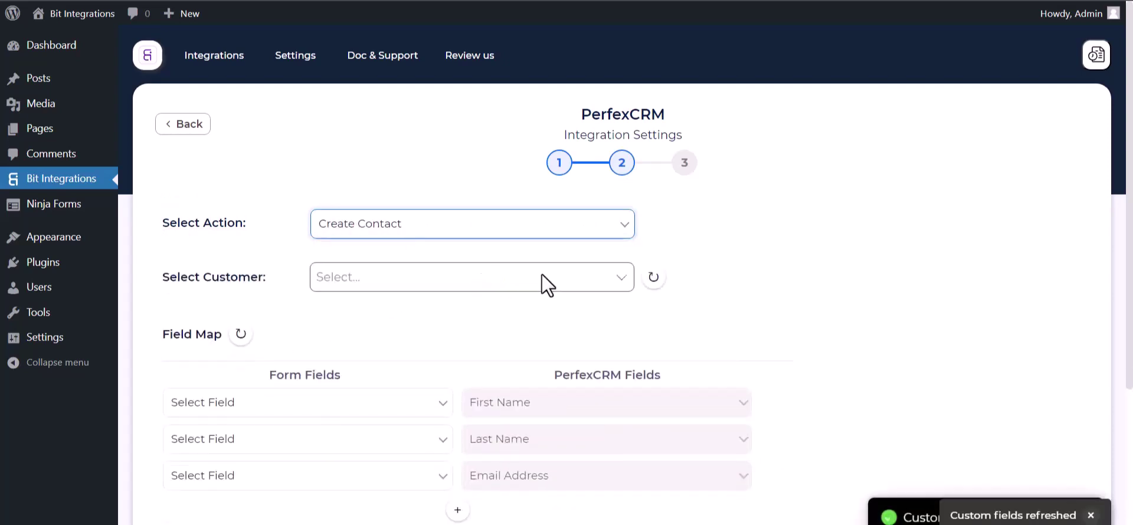
scroll(542, 274, down, 1)
click(382, 236)
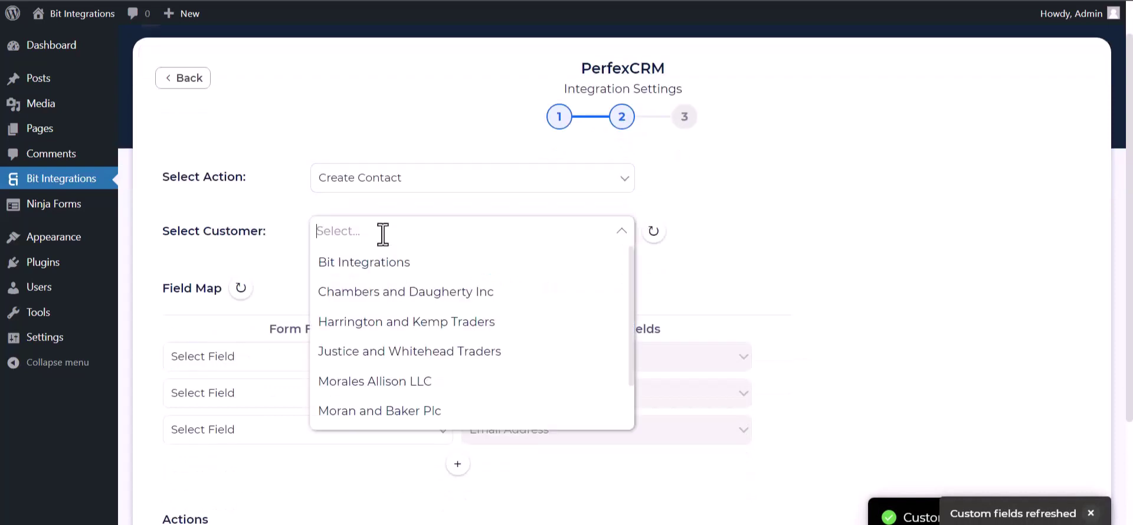
click(366, 263)
scroll(443, 243, down, 2)
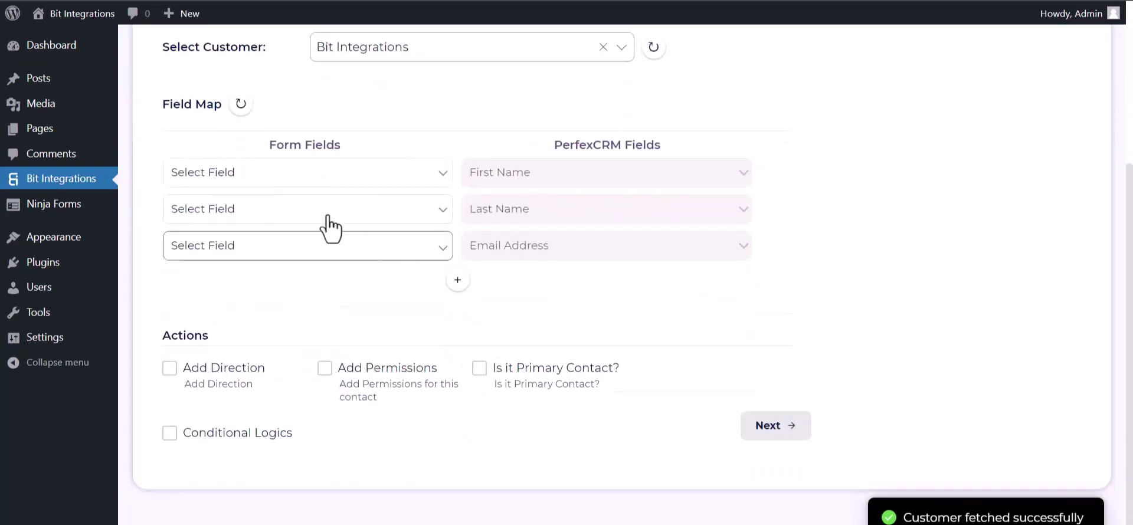
Map First Name, Last Name and Email, and map Phone to Phone Number.
click(325, 172)
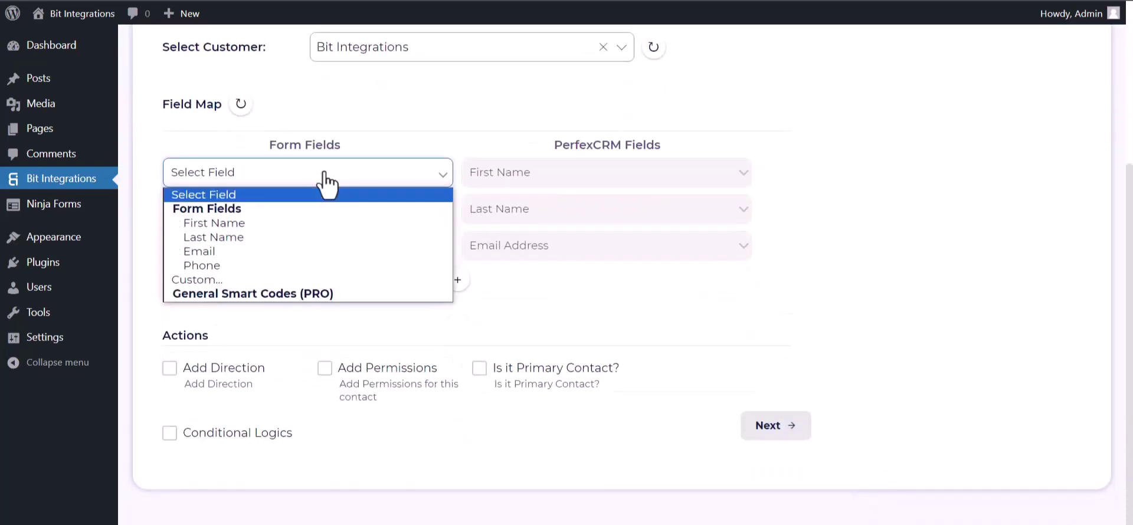
click(264, 223)
click(331, 210)
click(245, 274)
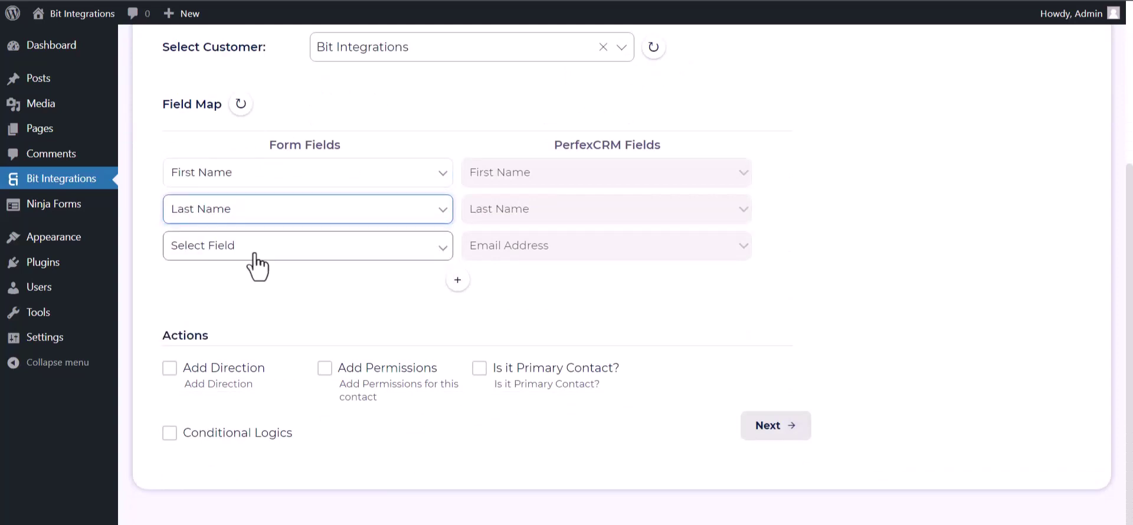
click(253, 248)
click(221, 325)
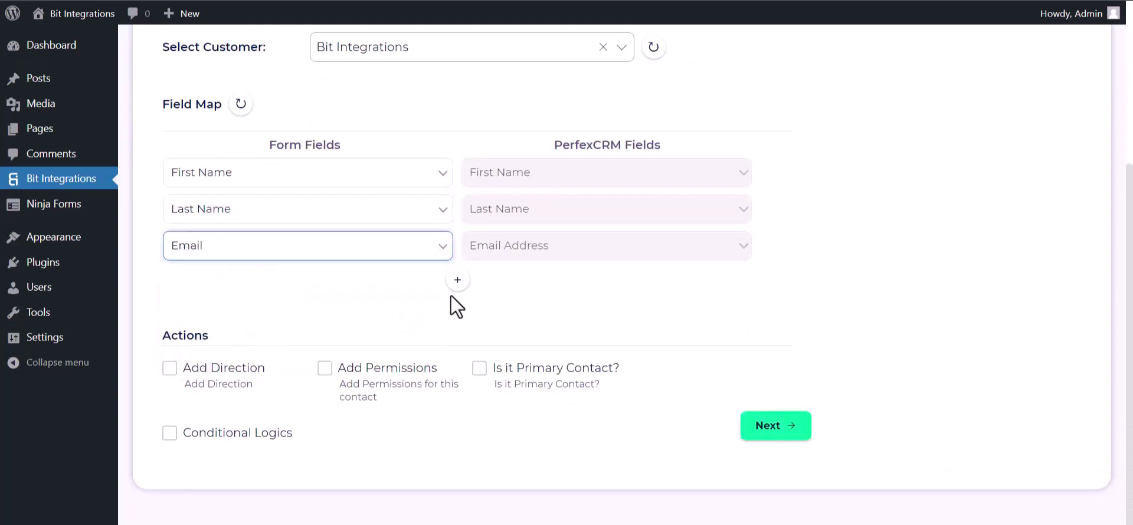
click(458, 280)
click(495, 284)
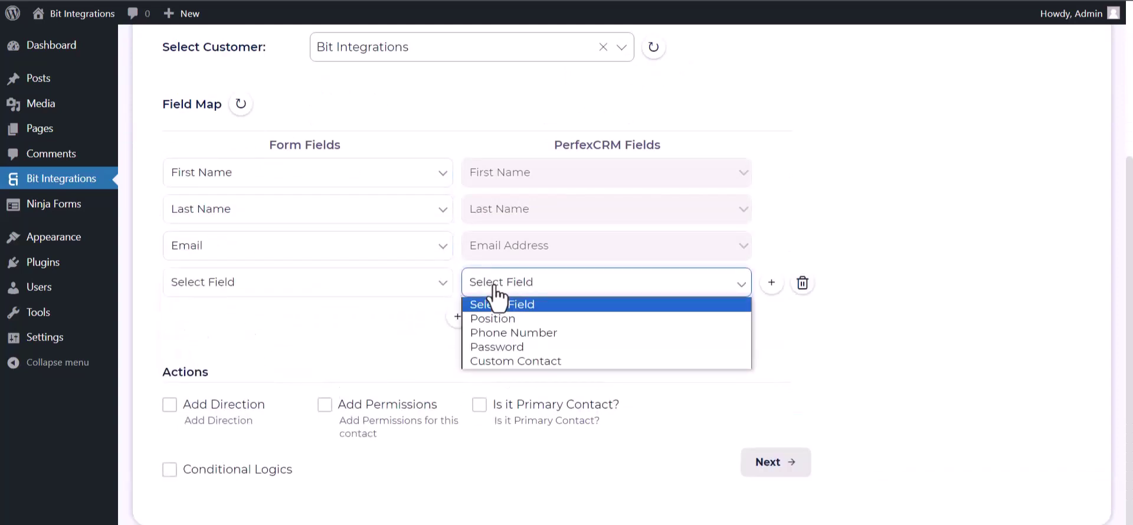
click(491, 331)
click(449, 289)
click(223, 376)
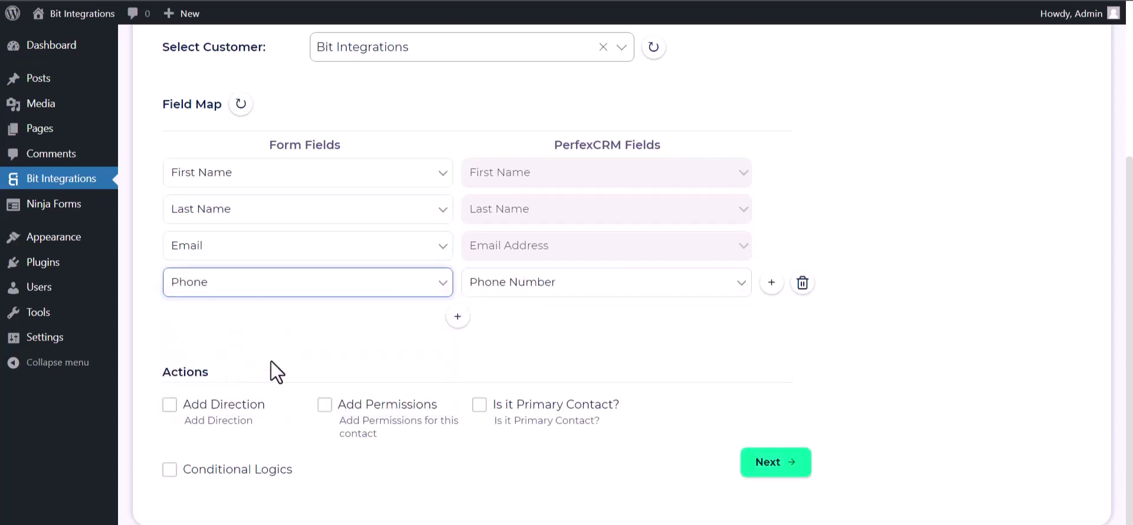
Leave conditional logic off, then finish and save the integration.
scroll(351, 296, down, 1)
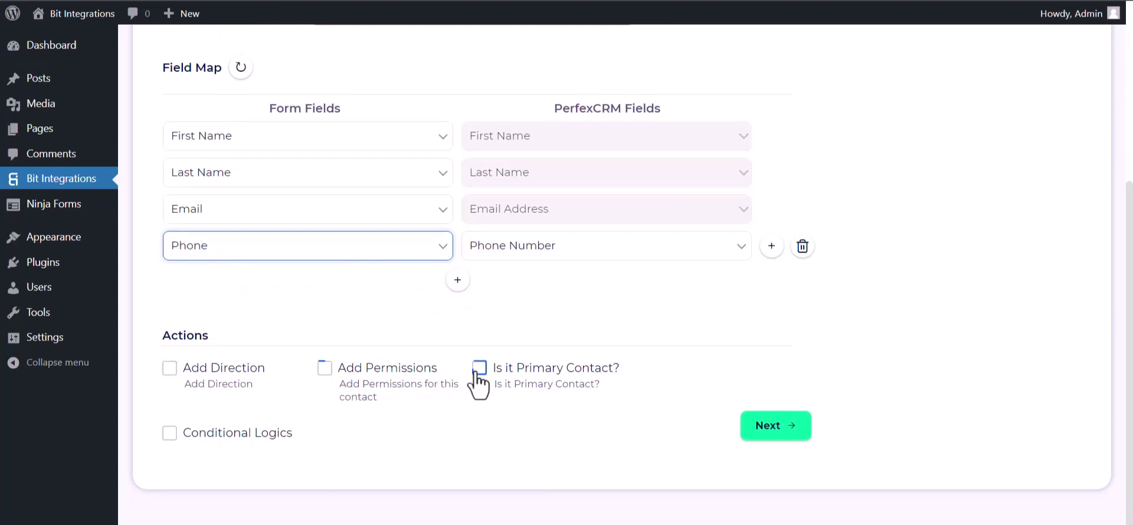
click(175, 434)
scroll(221, 375, down, 2)
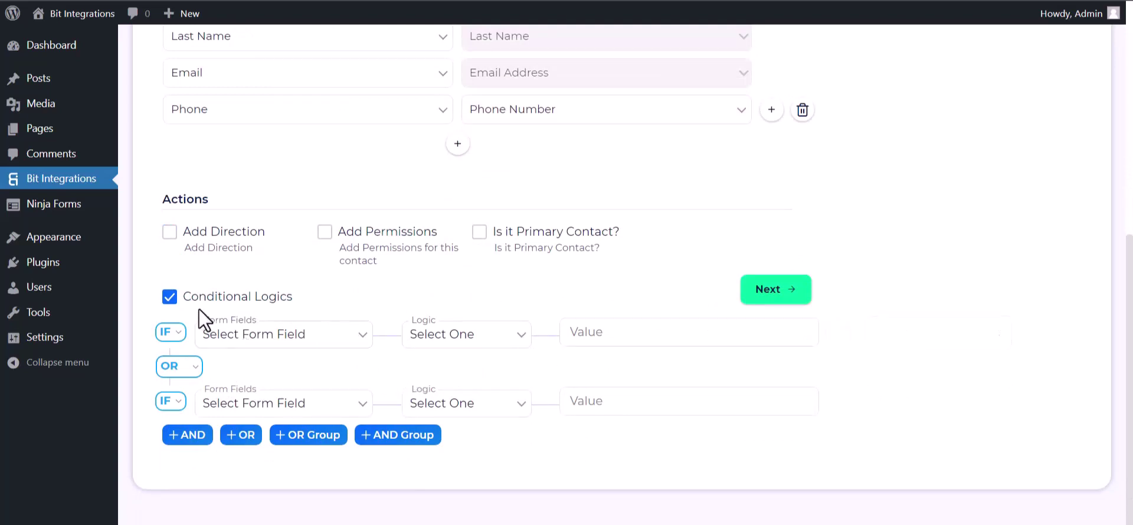
click(176, 301)
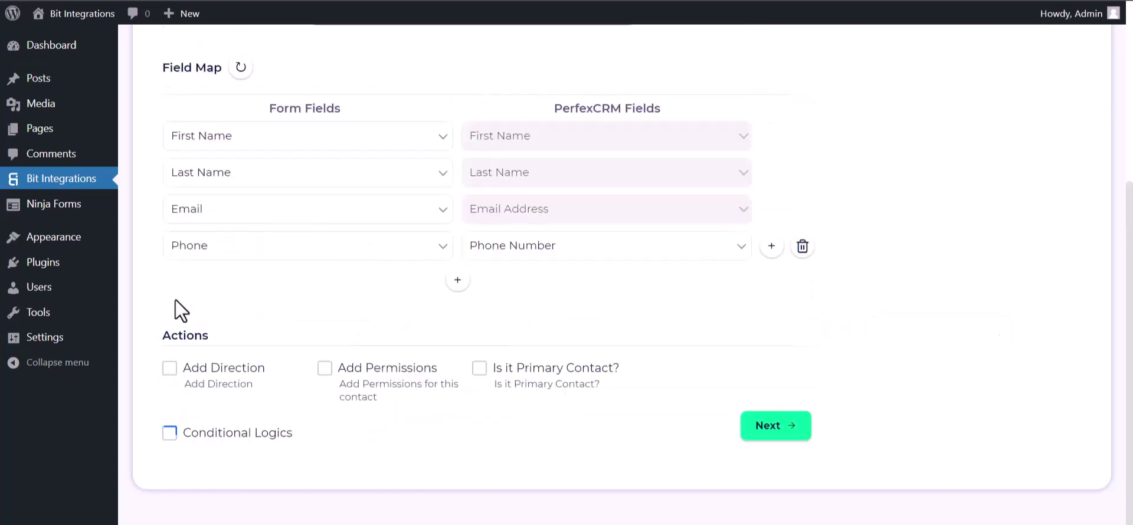
click(786, 430)
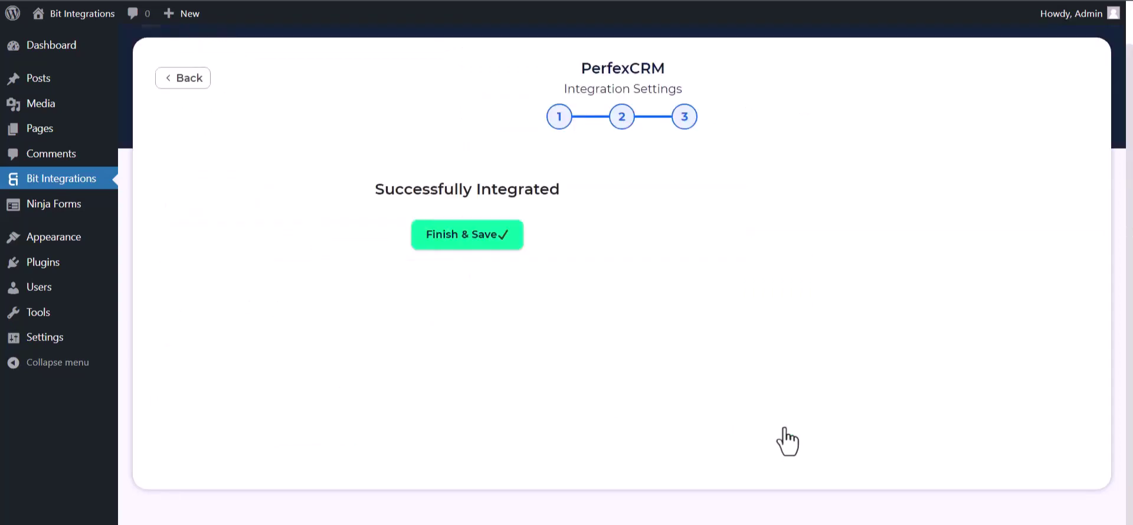
click(622, 236)
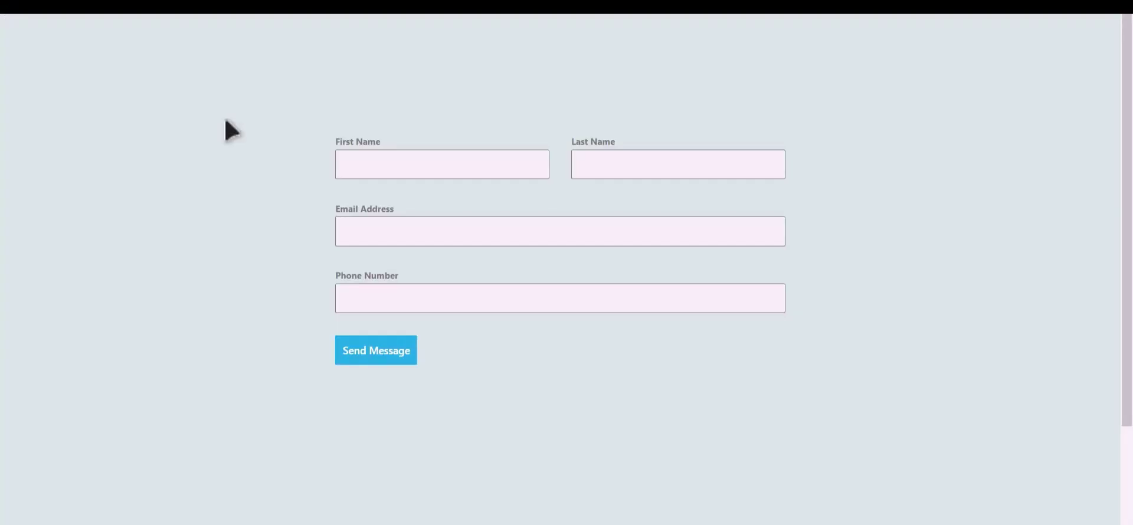
Submit the front-end form with a test name, e-mail and phone, then open Perfex CRM's Customers list.
click(459, 169)
text(Integrations)
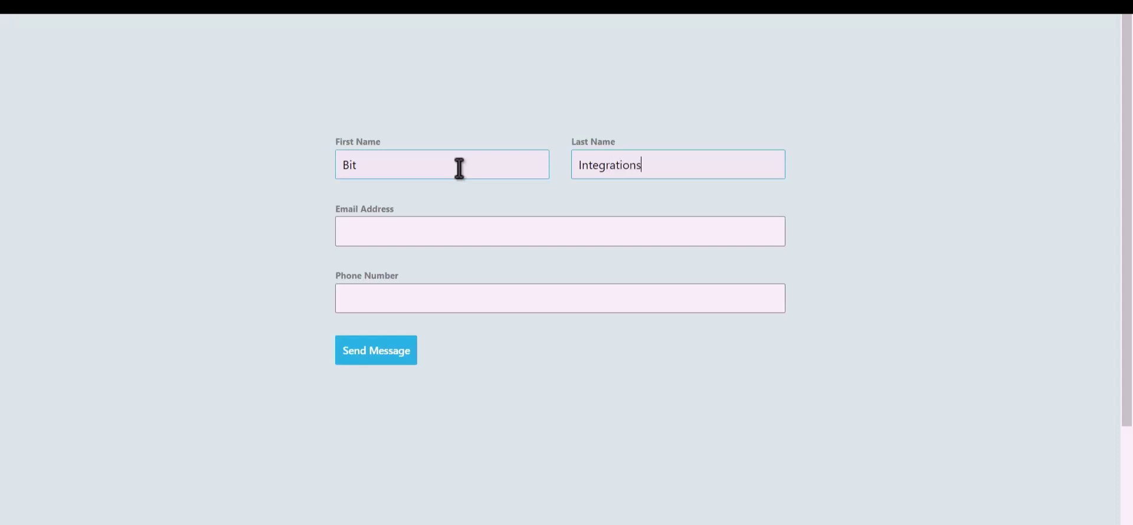
key(Tab)
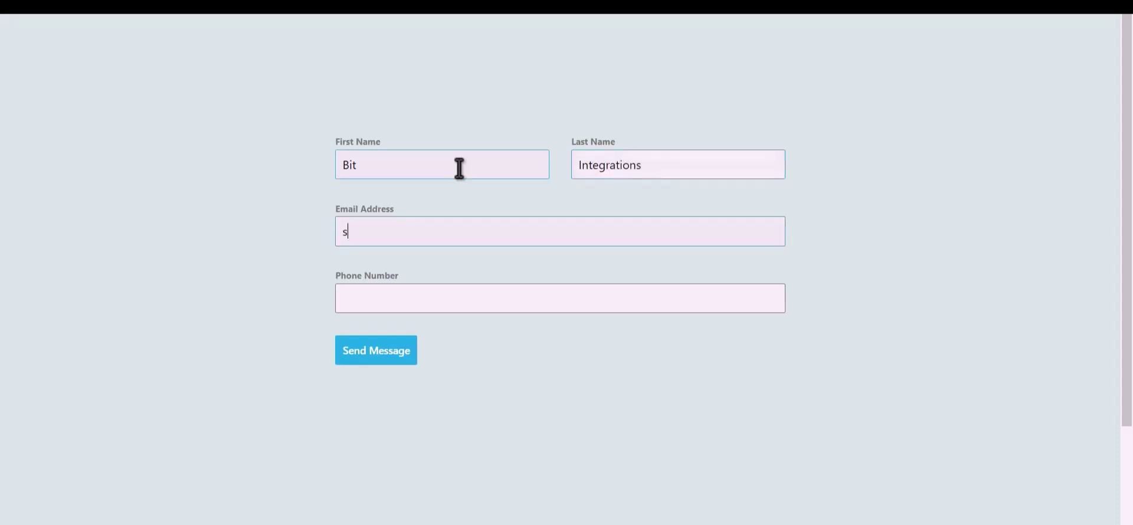
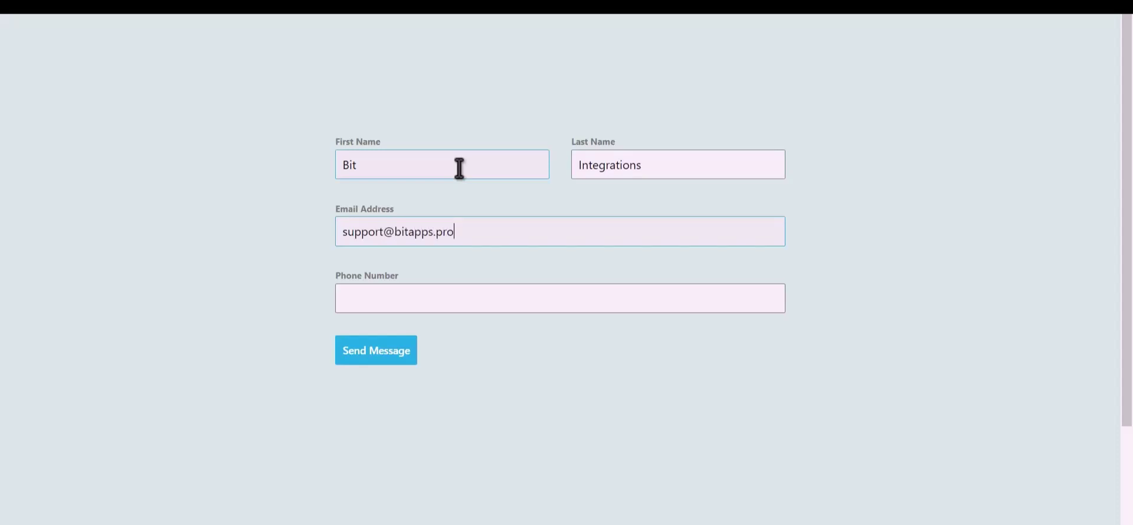
text(444555666)
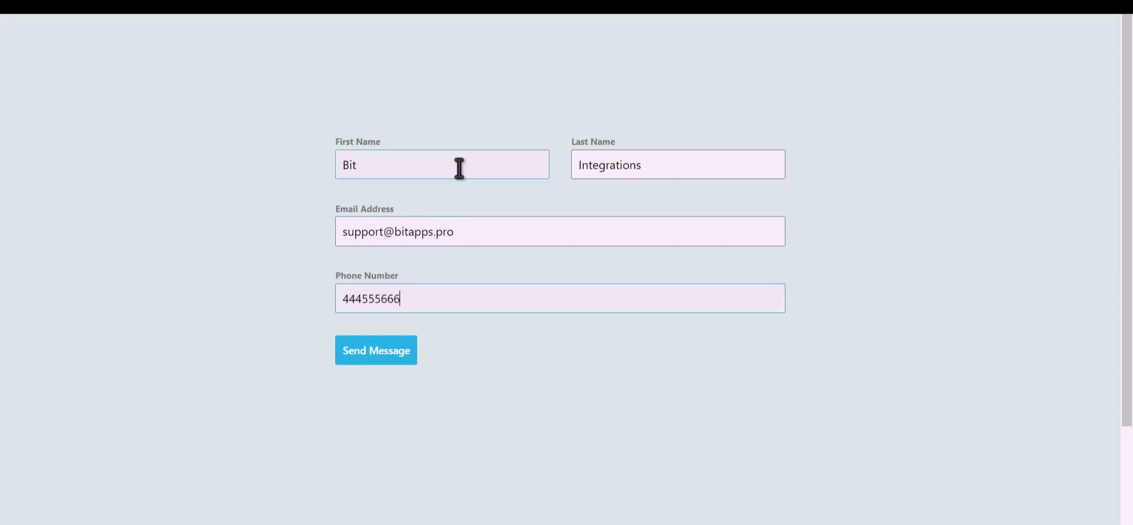
click(387, 359)
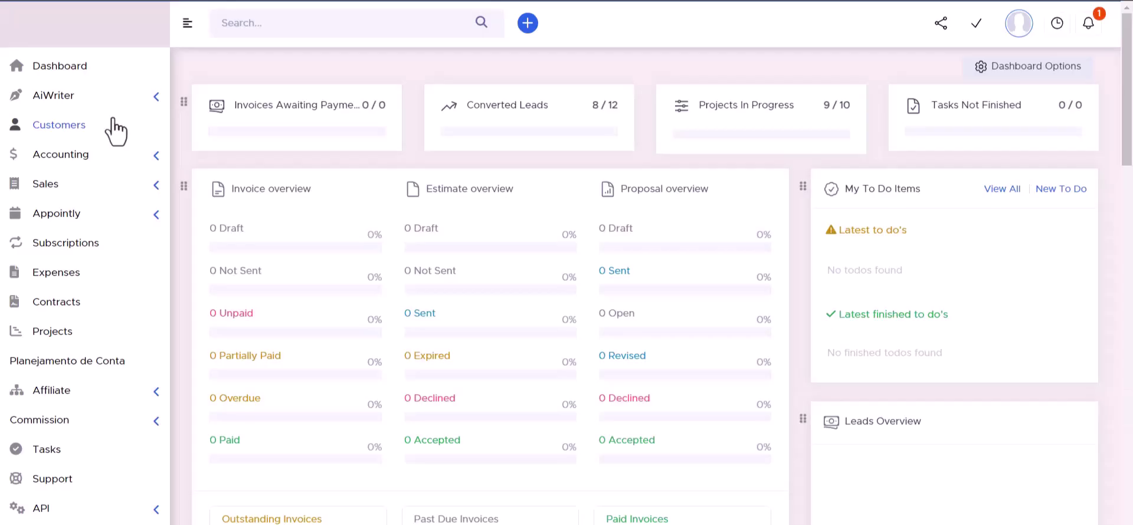
click(115, 126)
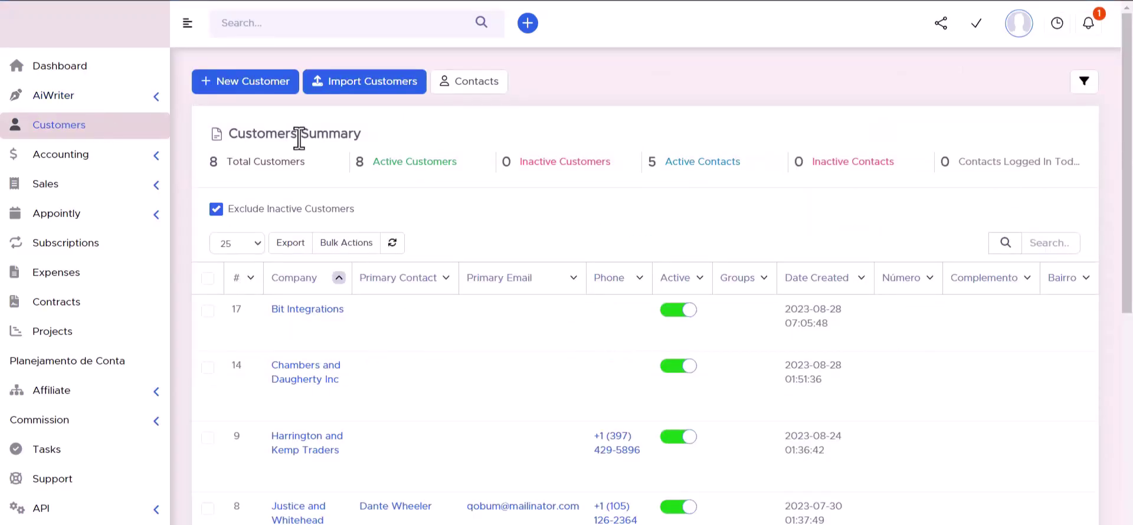
Open the Bit Integrations customer's contacts and check the new contact's name, e-mail and phone.
click(307, 310)
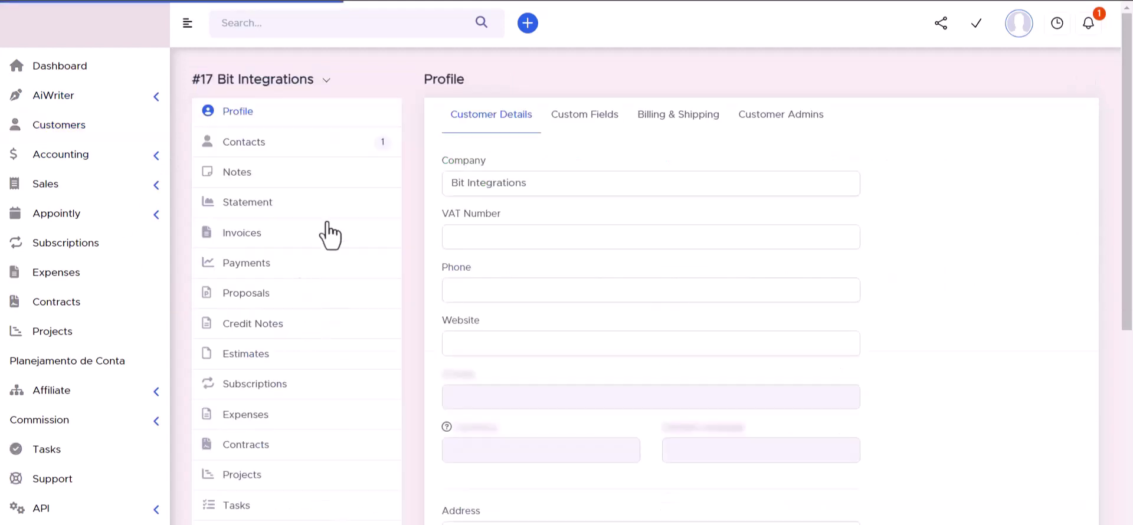
click(243, 144)
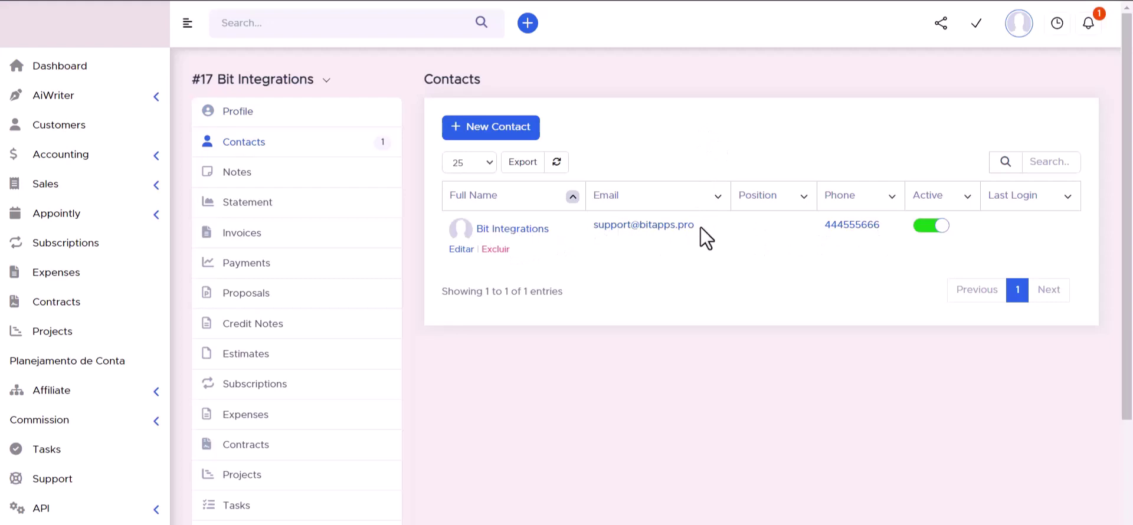
click(512, 230)
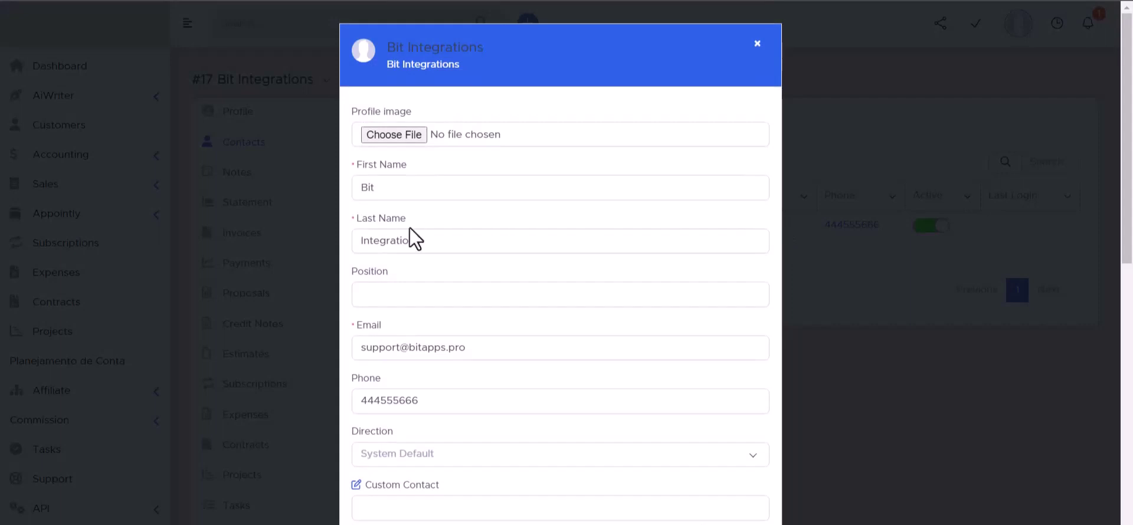
scroll(399, 219, down, 3)
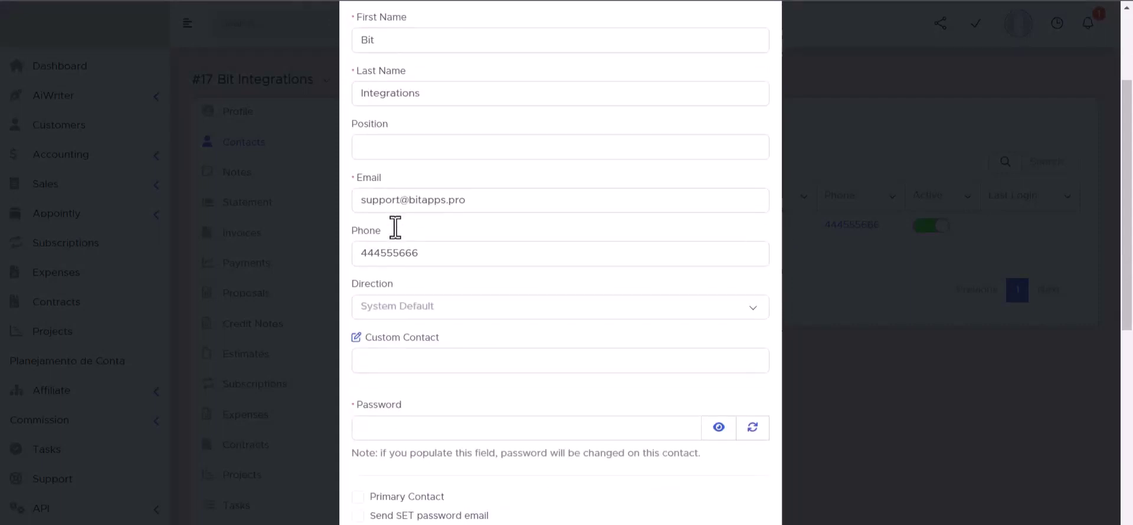
scroll(441, 336, down, 1)
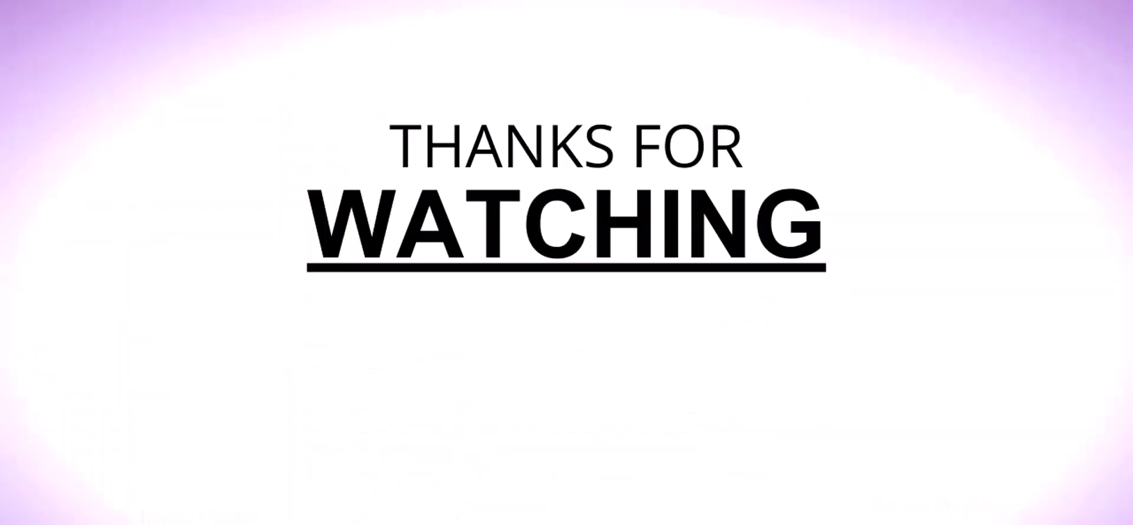